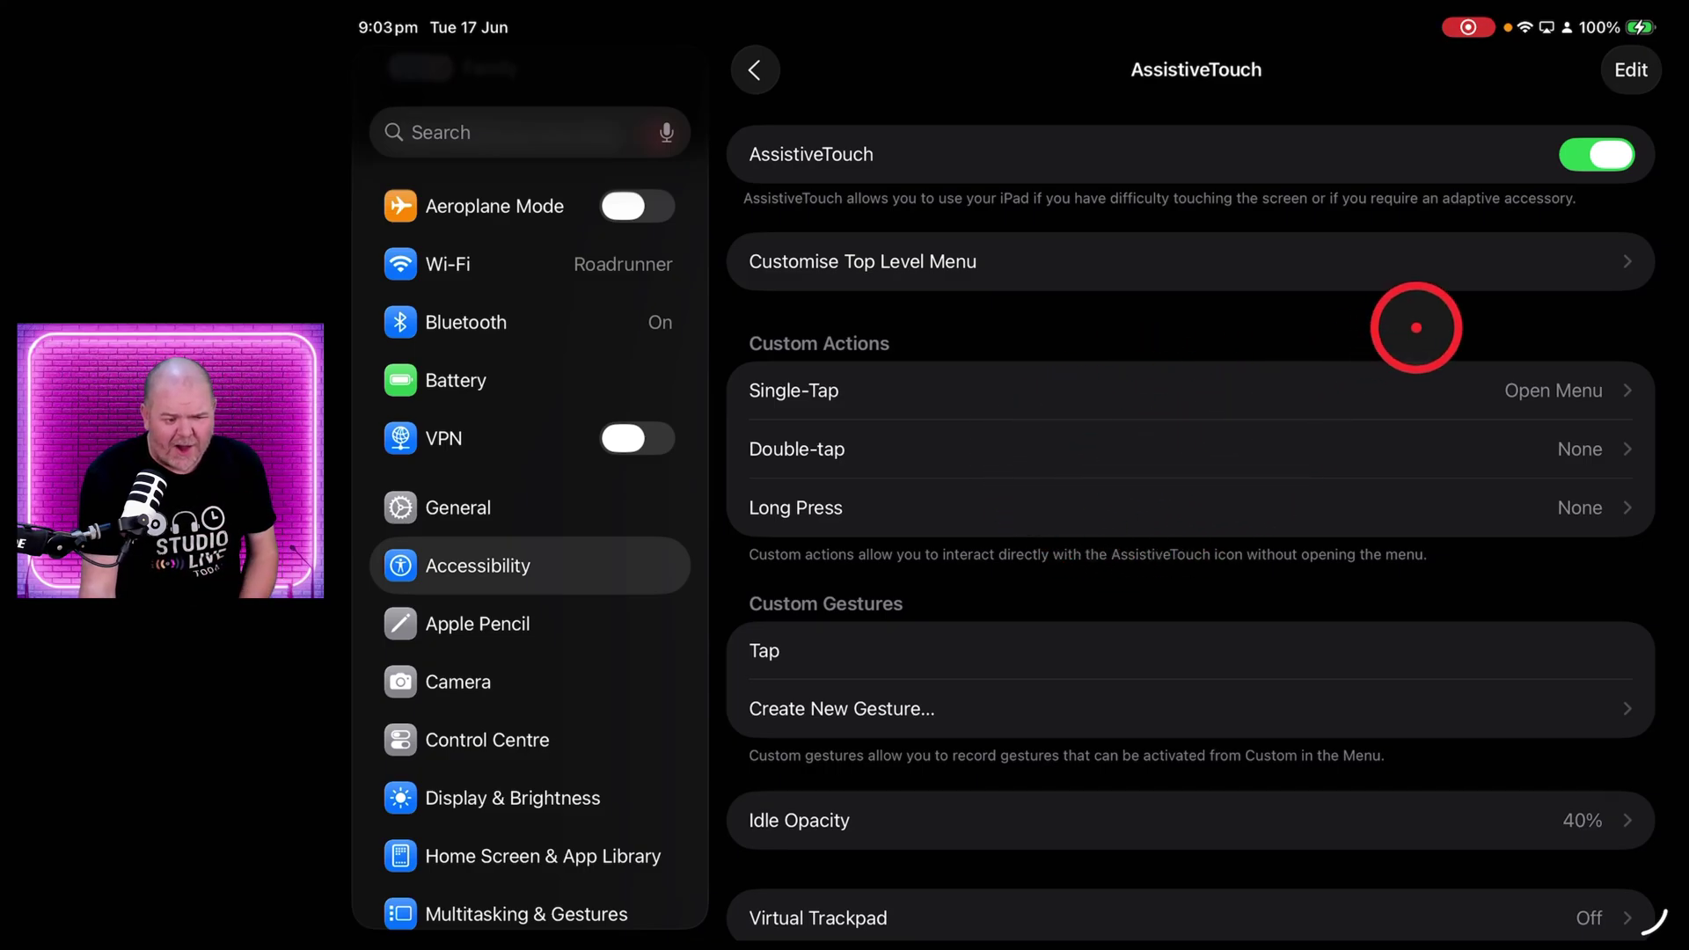
# Switch the AssistiveTouch toggle off
pyautogui.click(1612, 156)
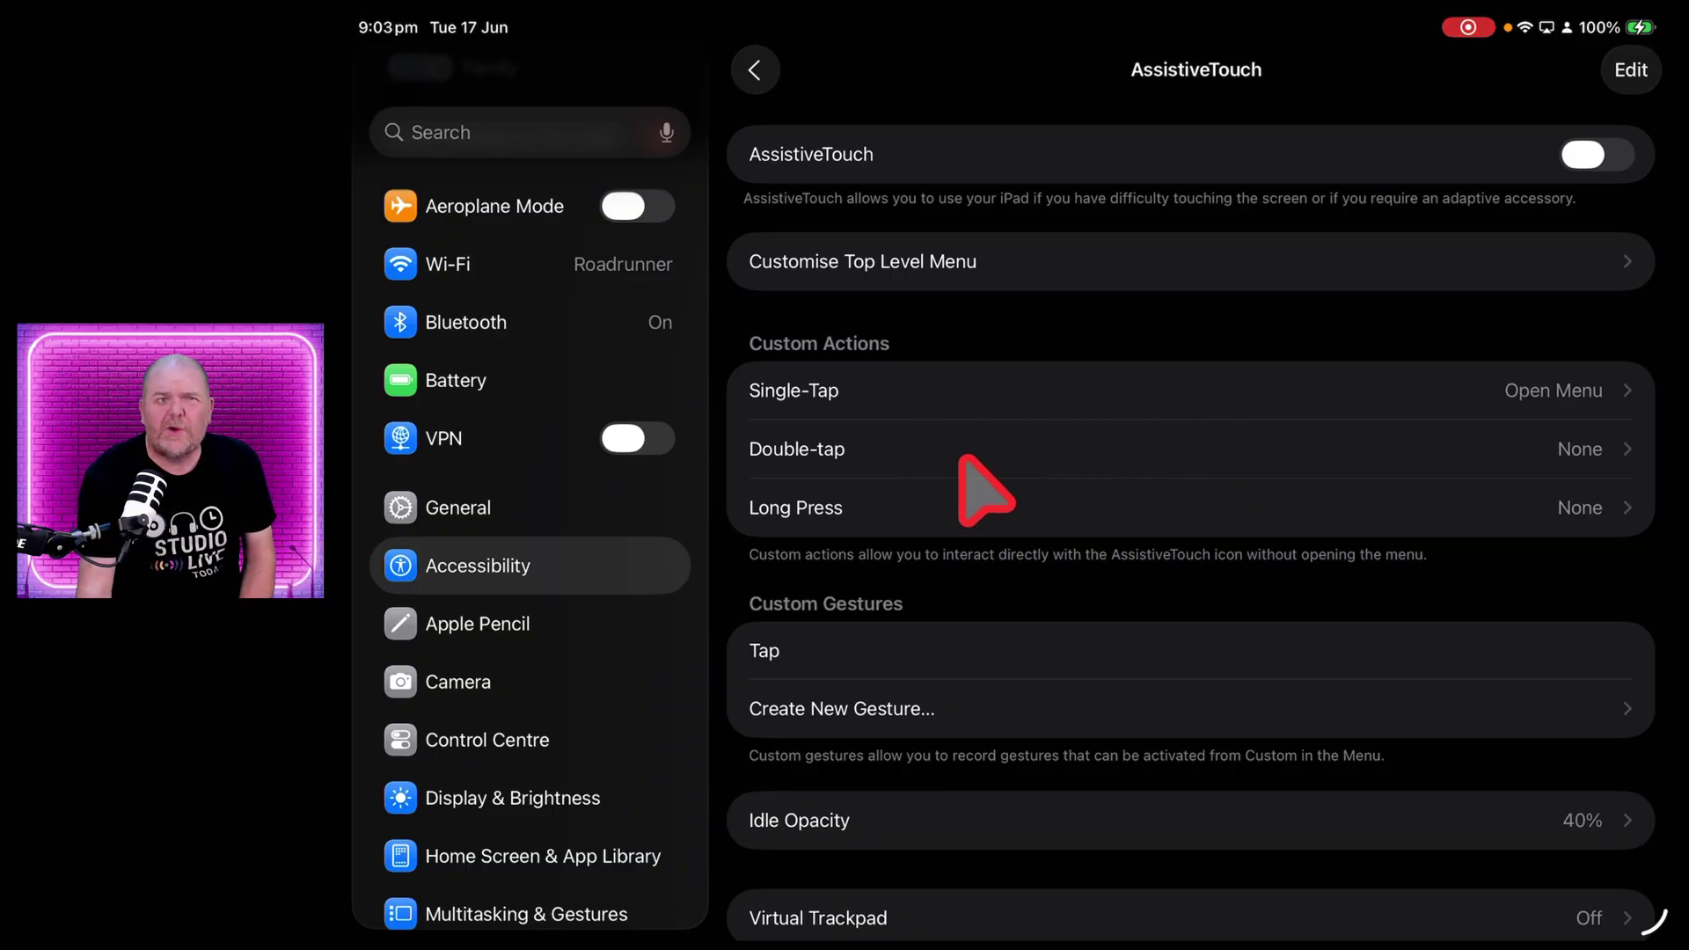
# Search 'trackpa' to reach the Trackpad settings and raise Tracking Speed near the fast end
pyautogui.click(560, 139)
pyautogui.write('trackpa')
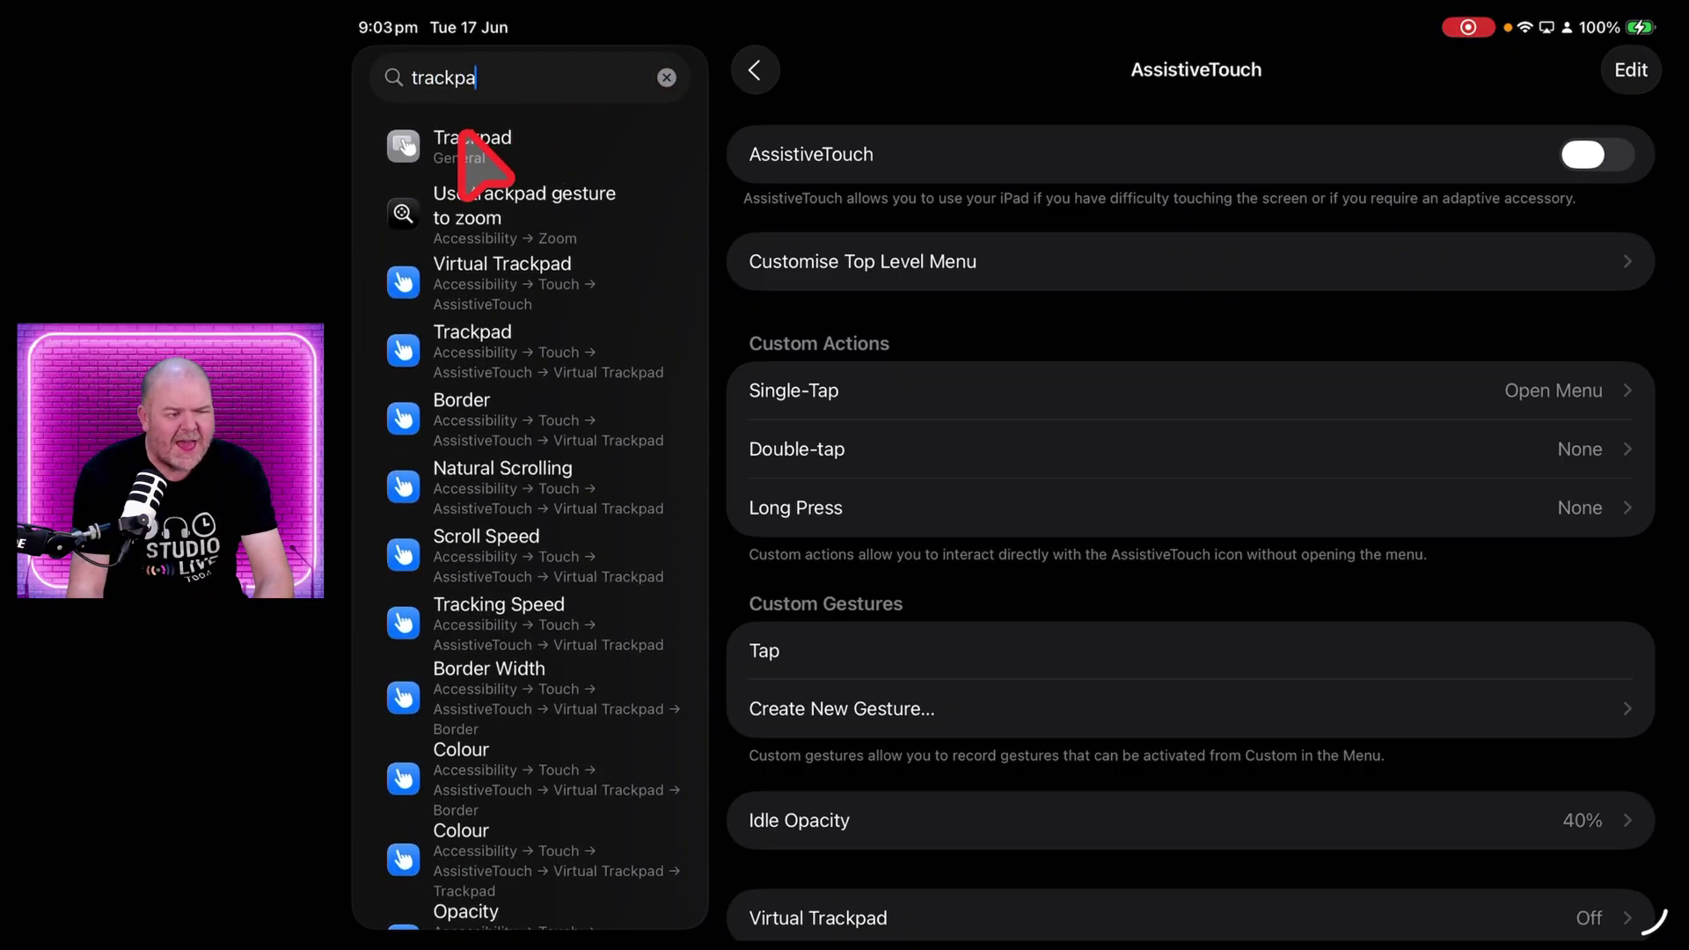
pyautogui.click(464, 141)
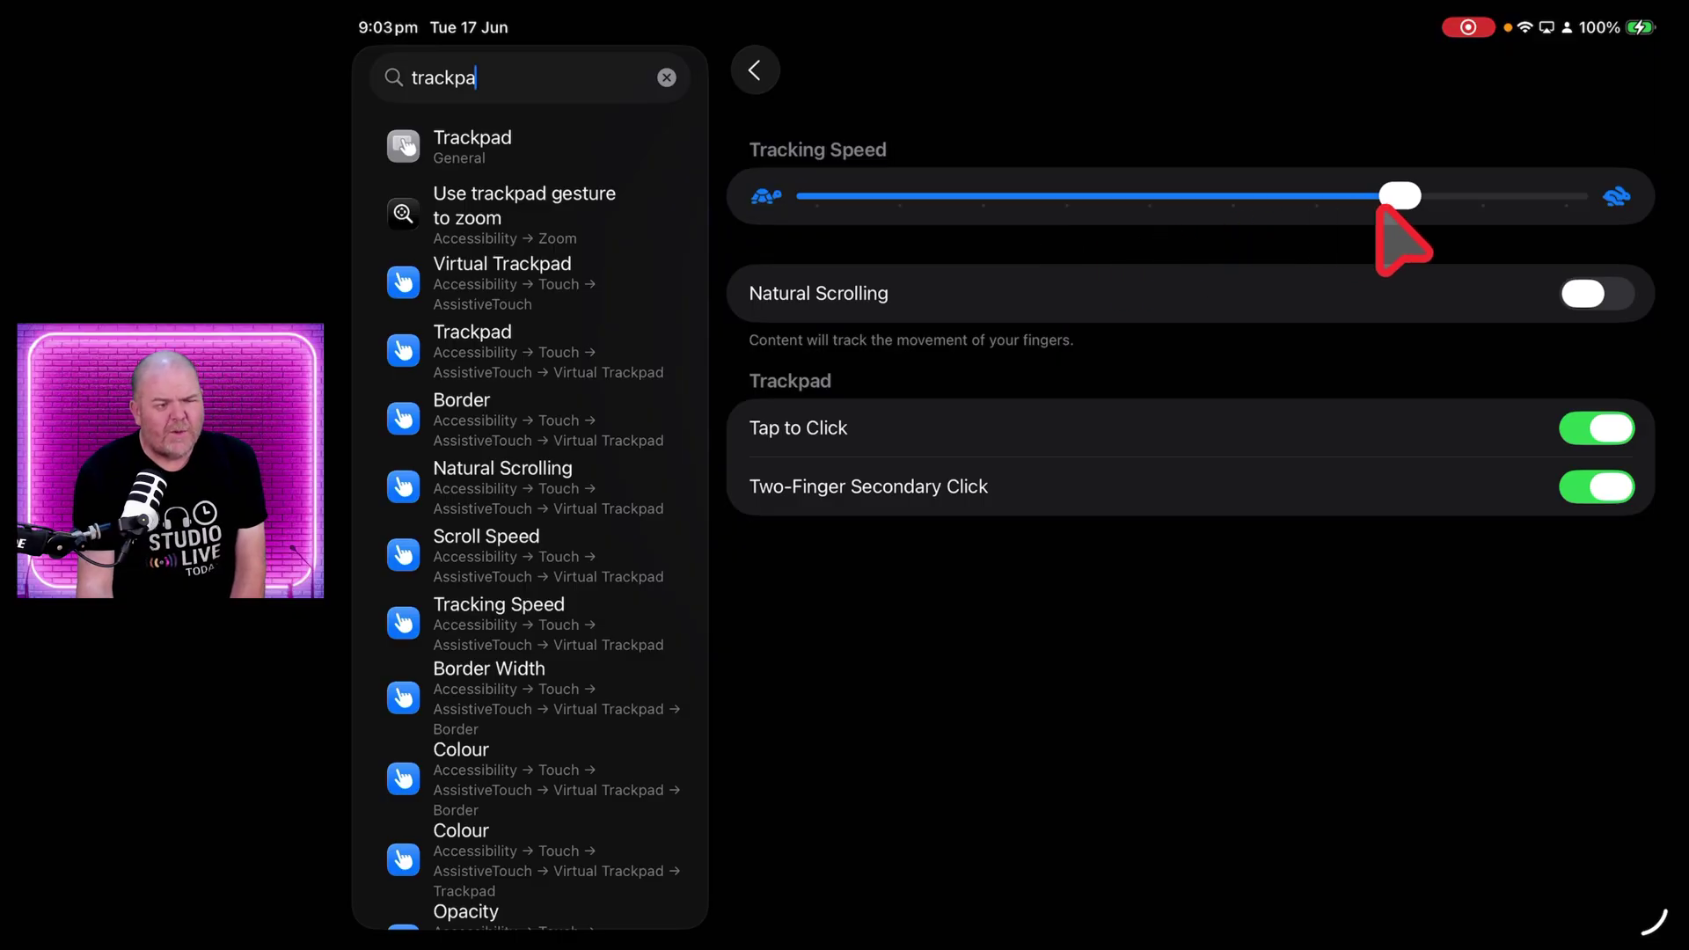
pyautogui.moveTo(1400, 197)
pyautogui.mouseDown()
pyautogui.moveTo(902, 199)
pyautogui.moveTo(1425, 212)
pyautogui.mouseUp()
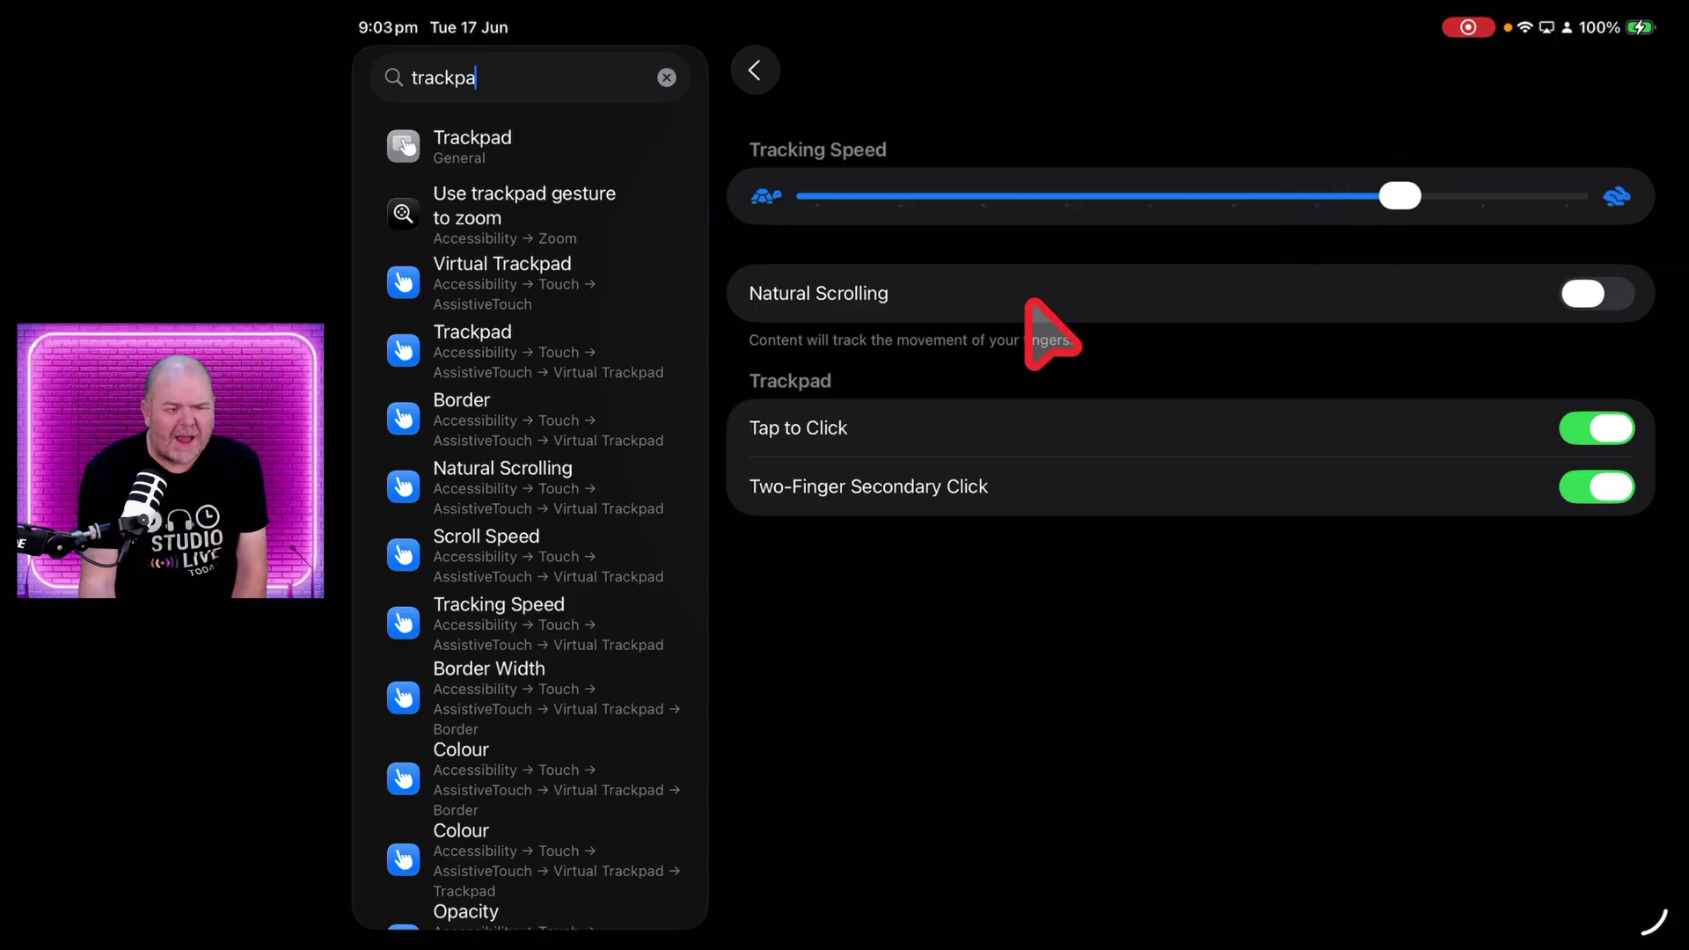
# Clear the search and go through Accessibility down to the Pointer Control page
pyautogui.click(666, 78)
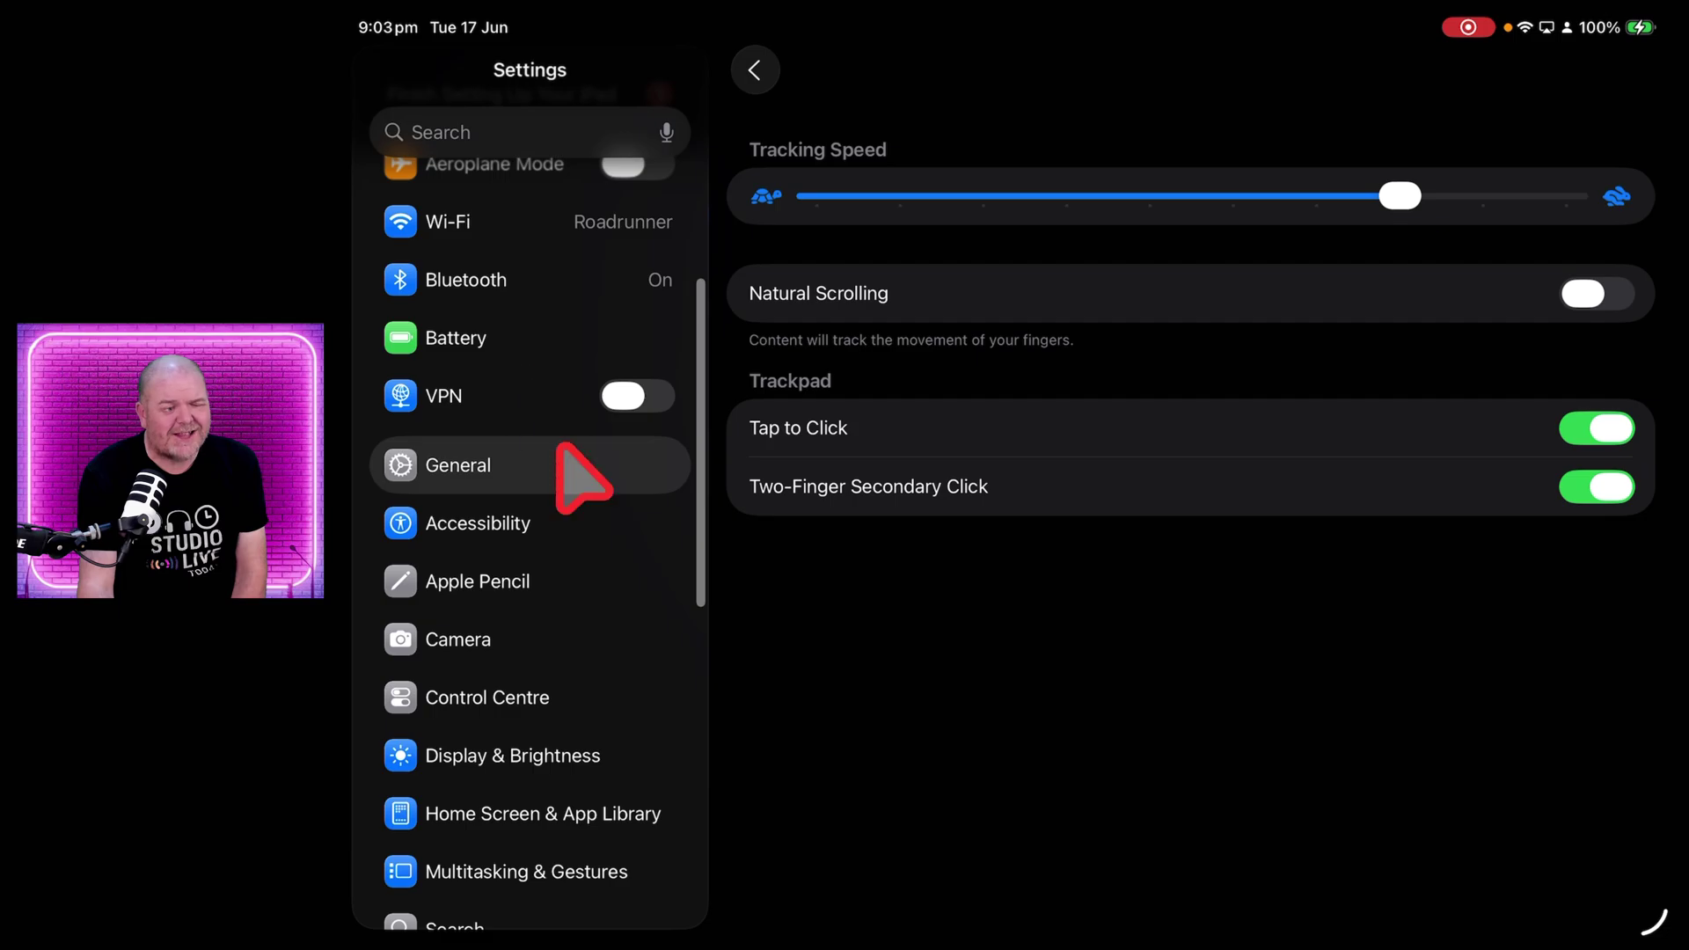
pyautogui.click(519, 524)
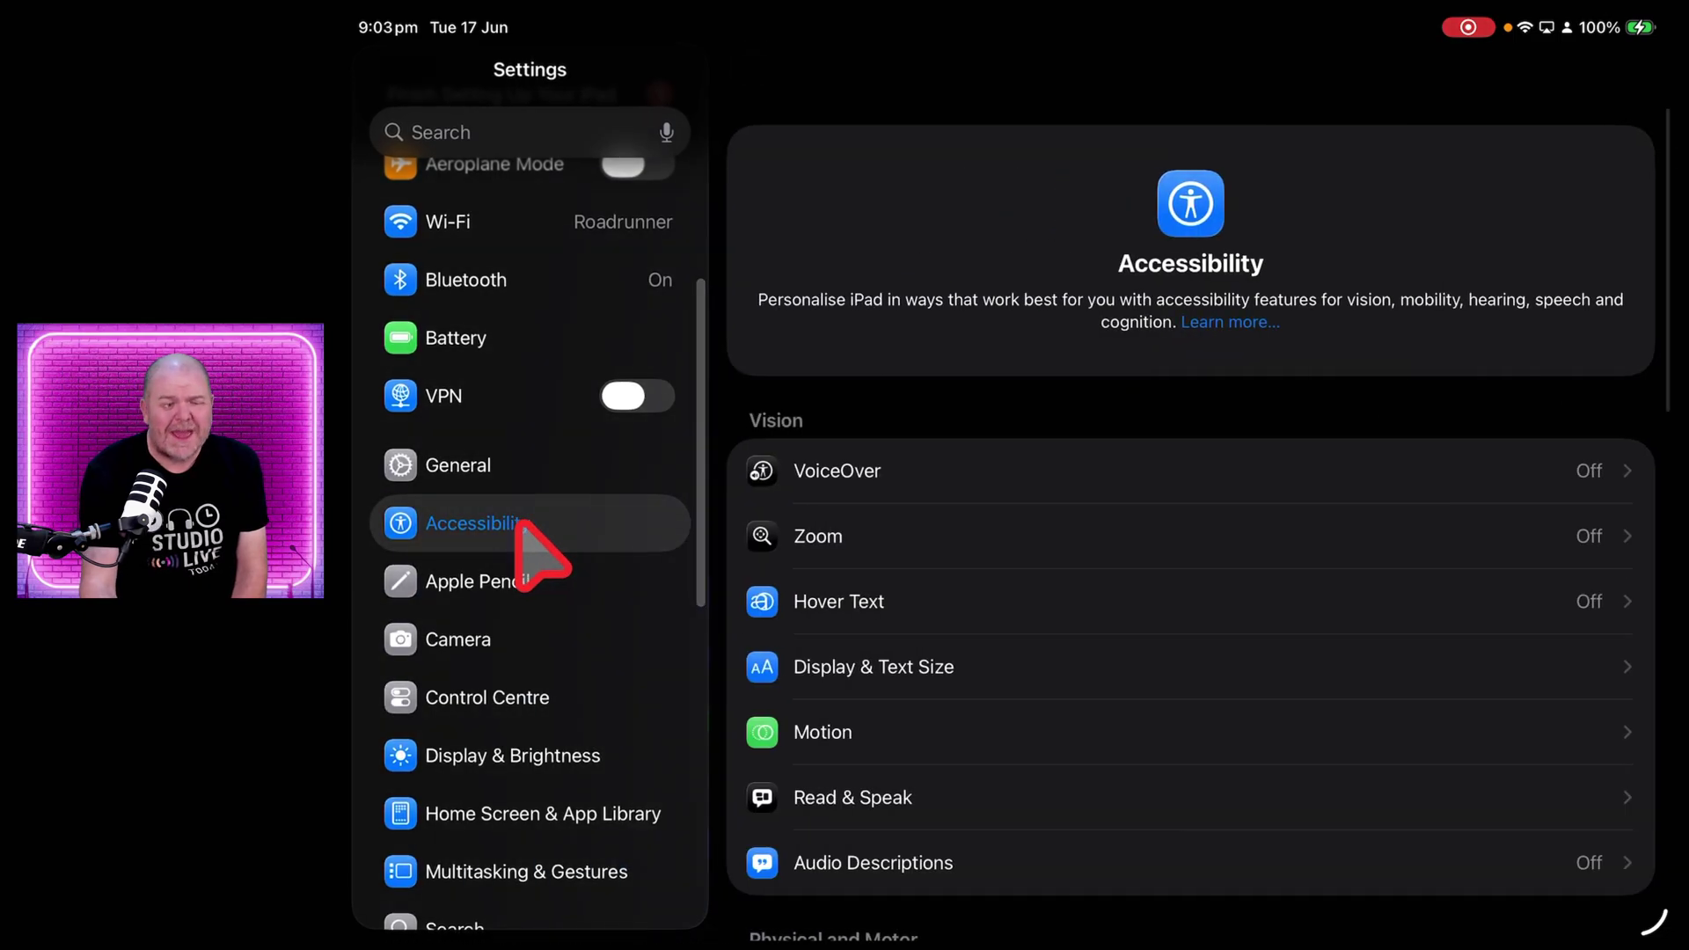
pyautogui.scroll(-10, 1003, 449)
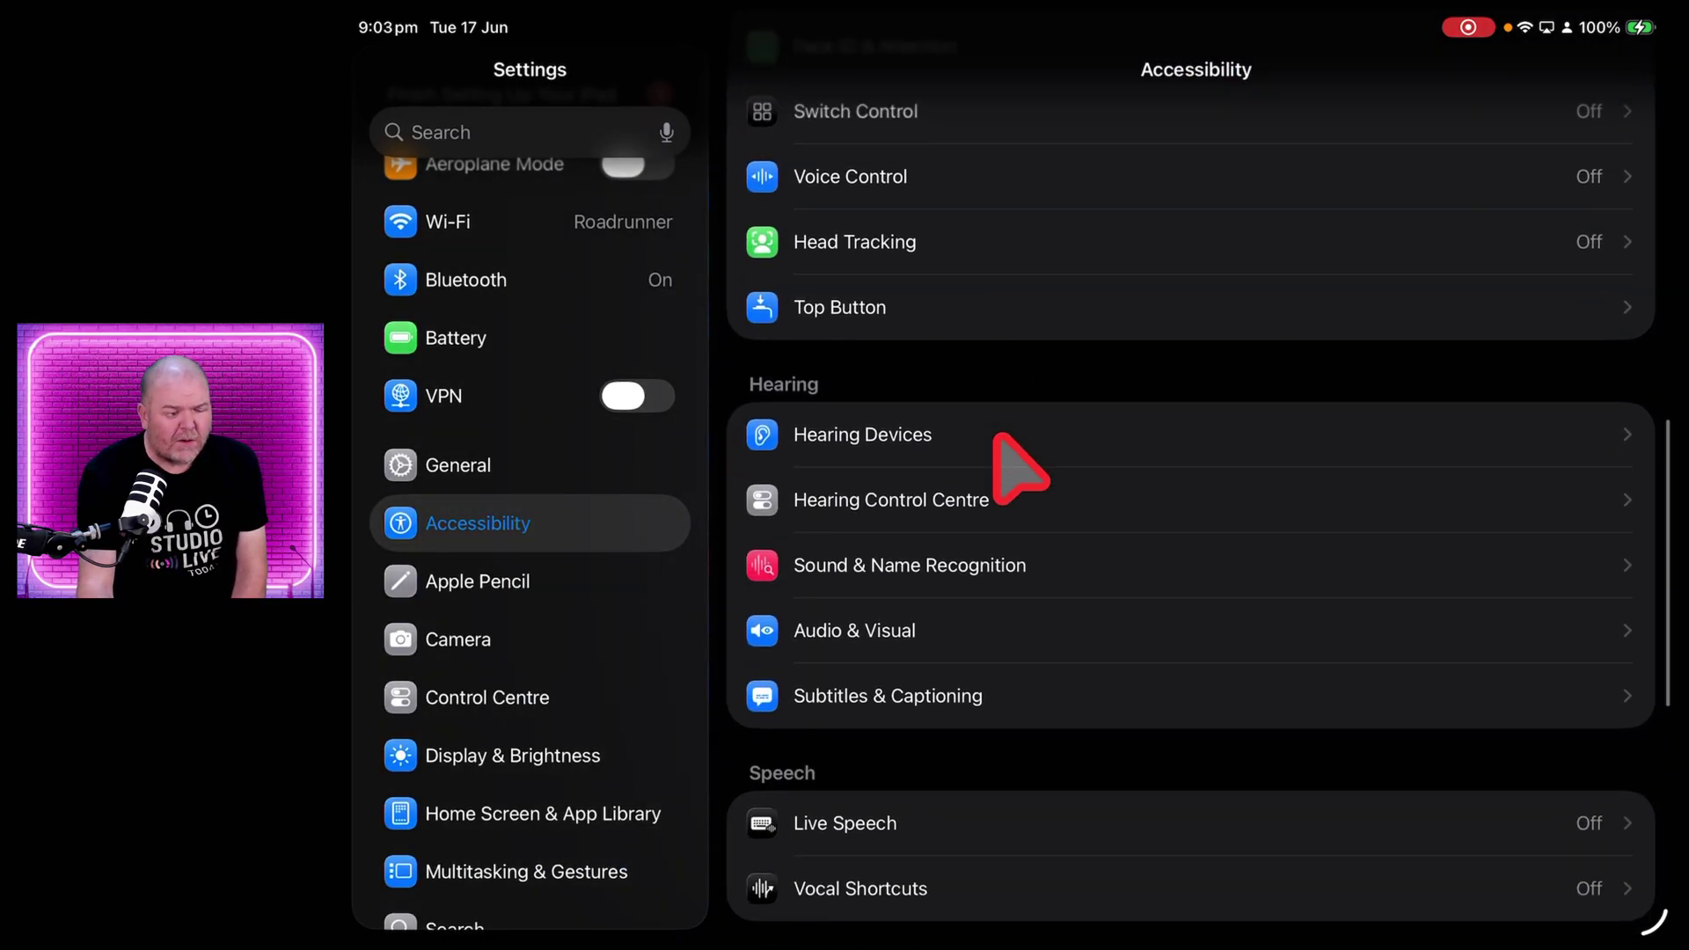
pyautogui.scroll(-6, 999, 438)
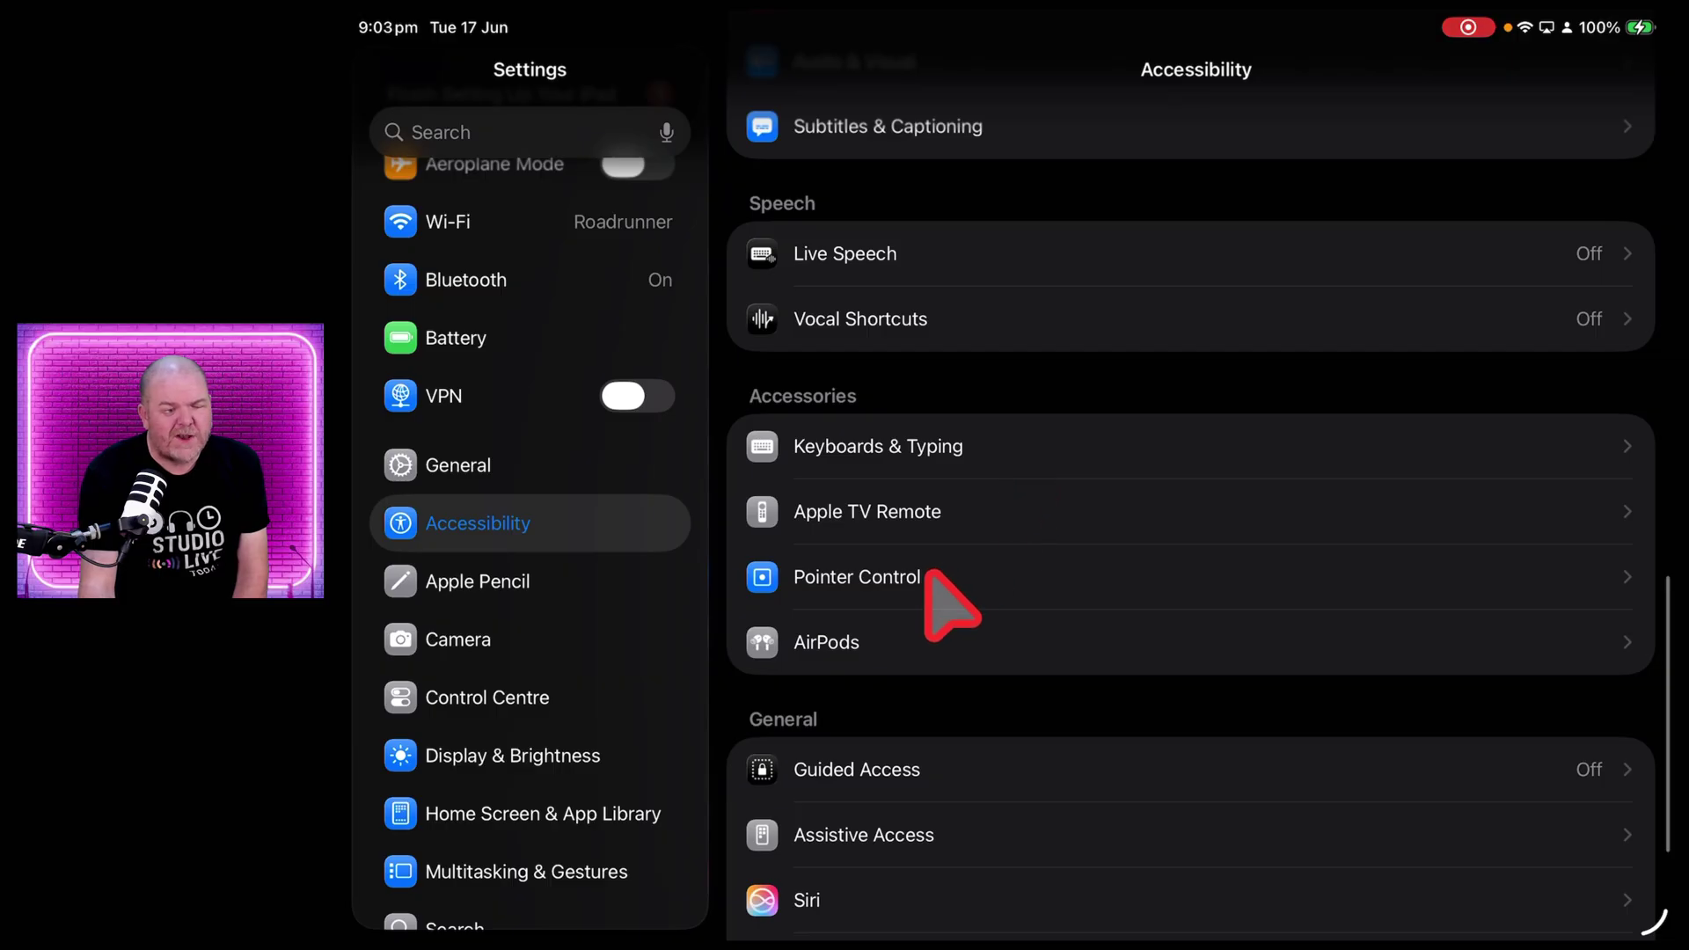
pyautogui.click(935, 581)
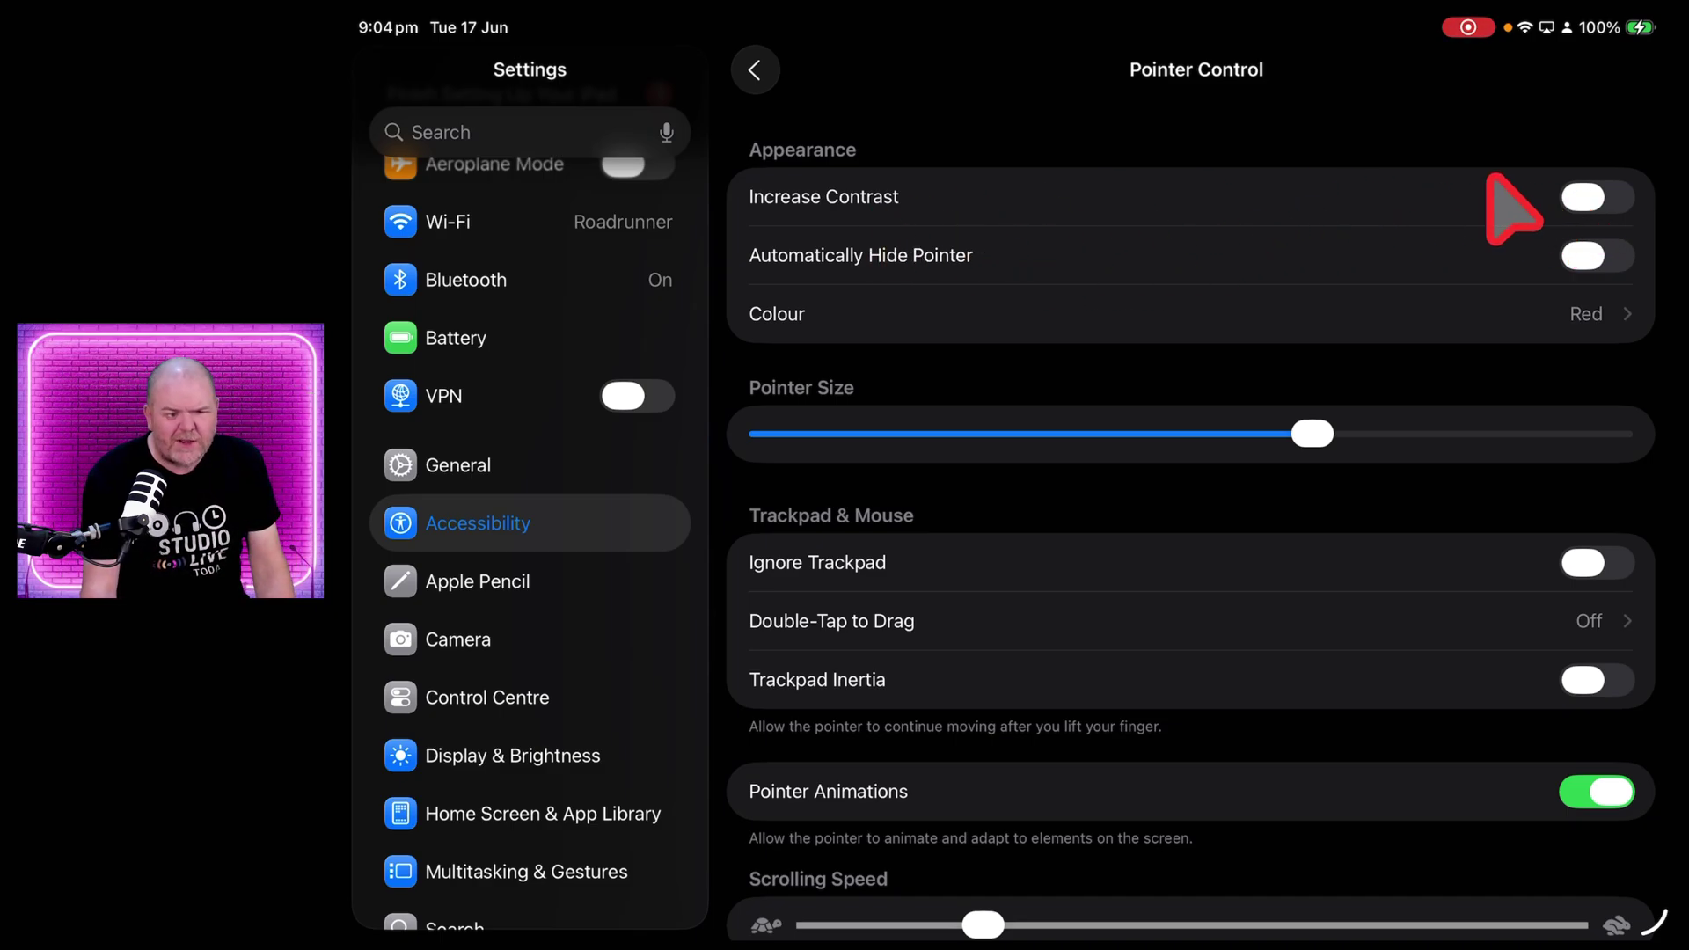
# Toggle the pointer's Increase Contrast off and back on, leaving it enabled
pyautogui.click(1584, 198)
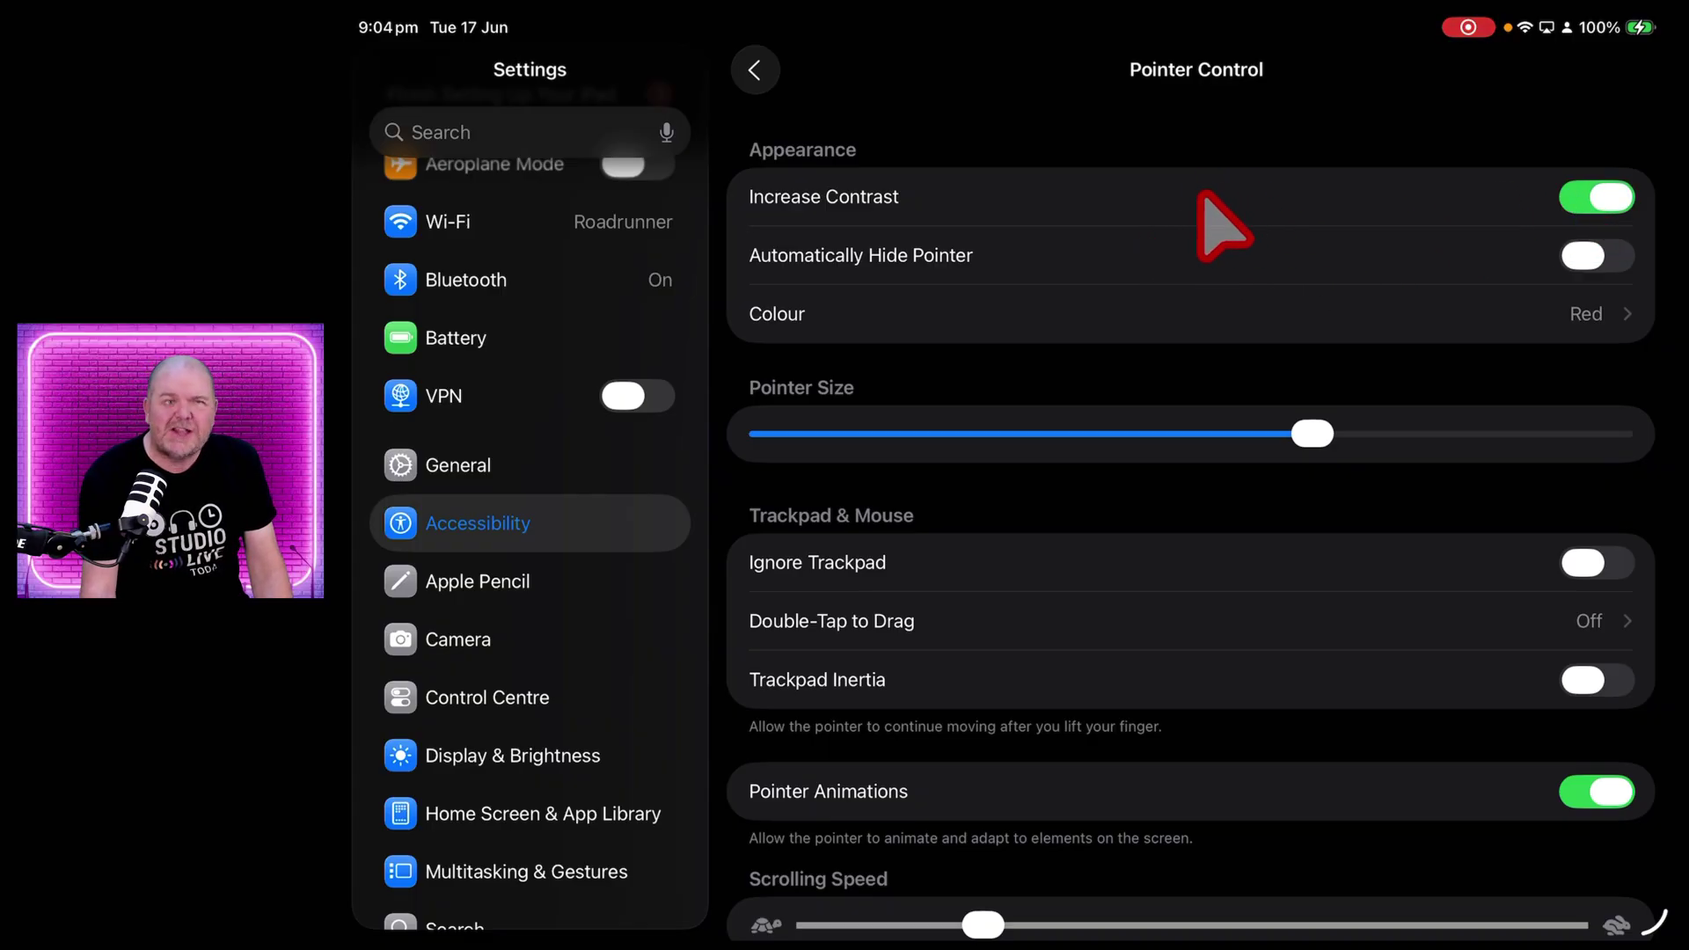
pyautogui.click(1615, 200)
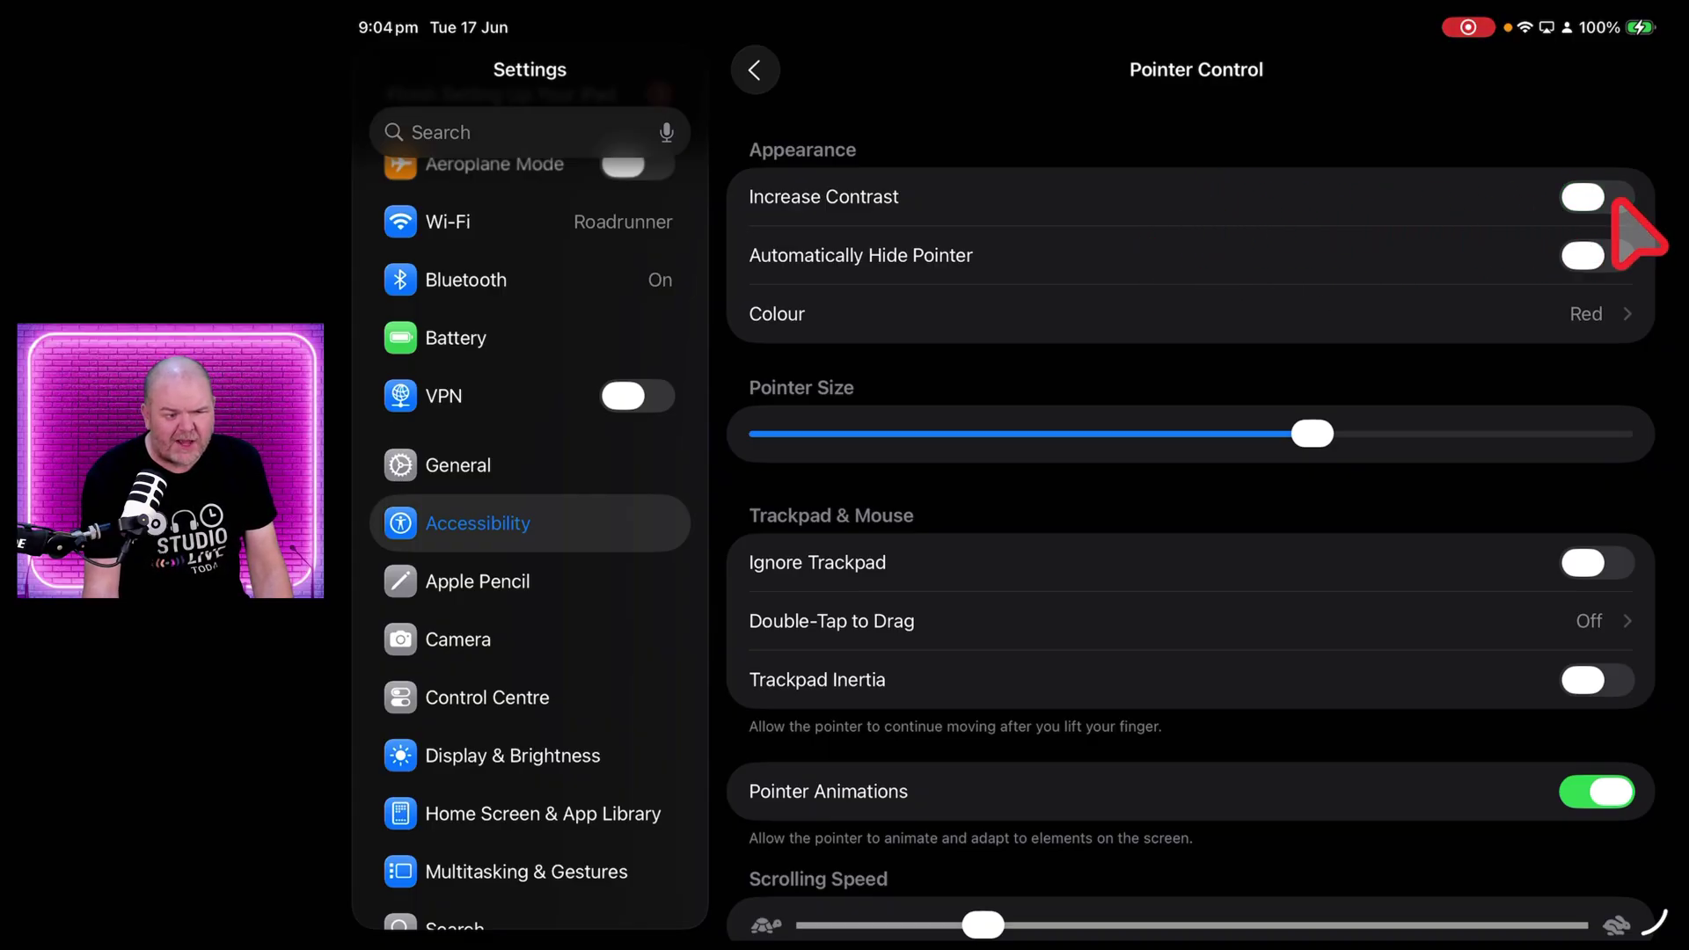
pyautogui.click(1616, 201)
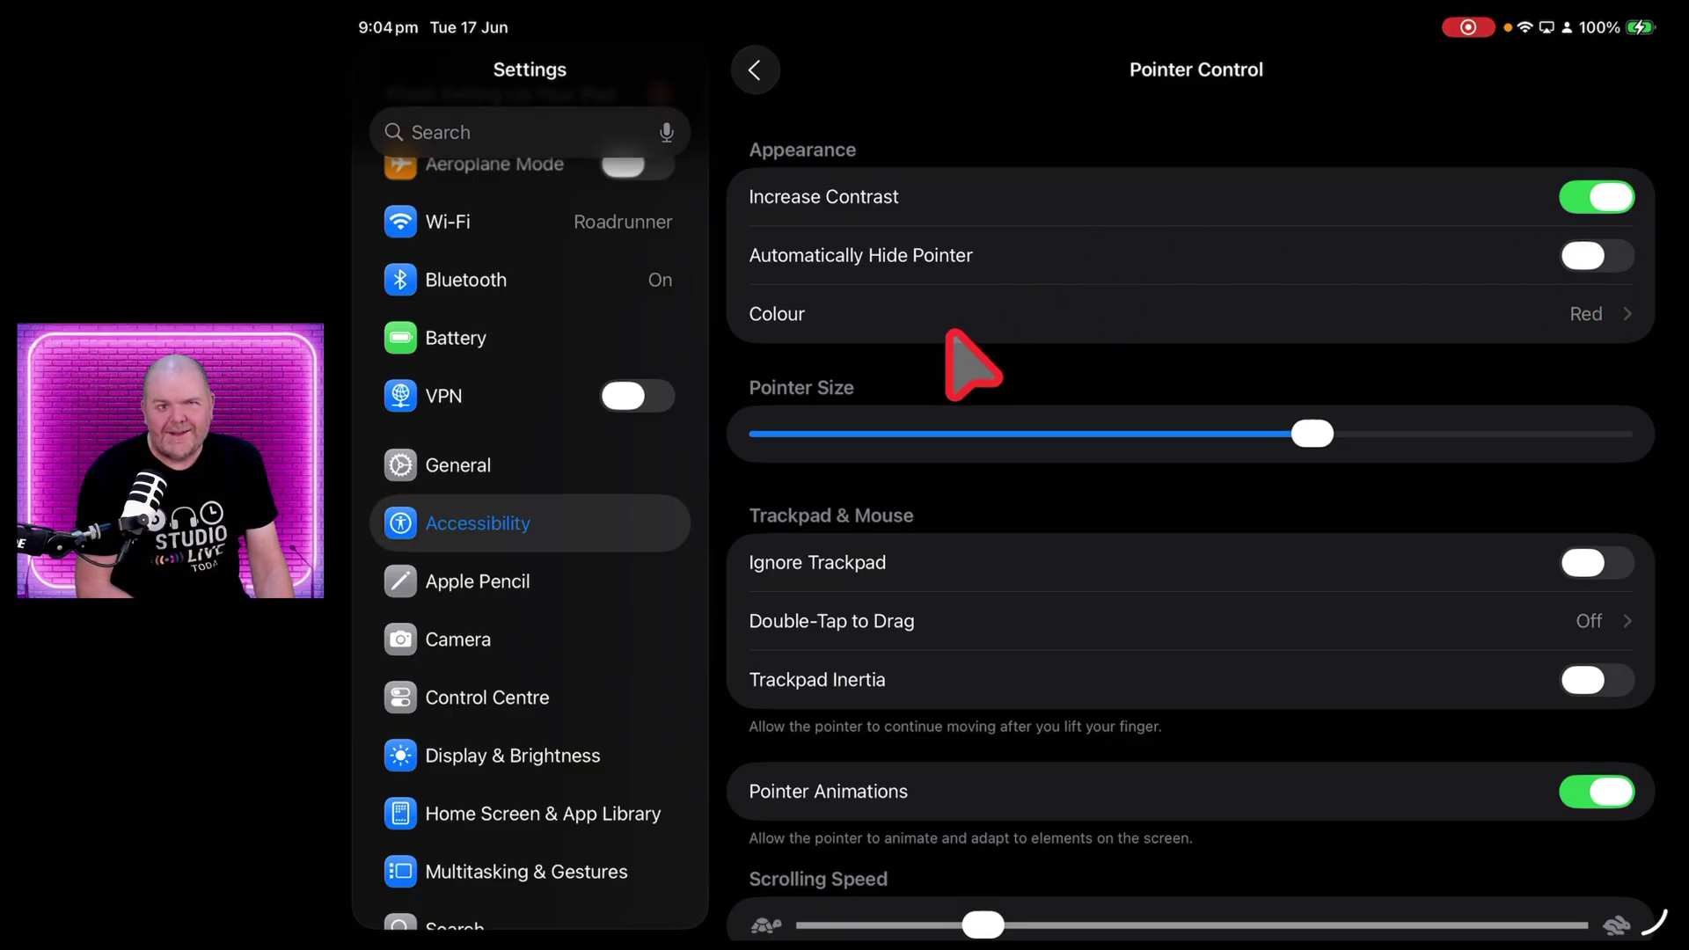
# Preview the pointer colours None, White, Blue, Red, Green, Yellow and Orange
pyautogui.click(1084, 319)
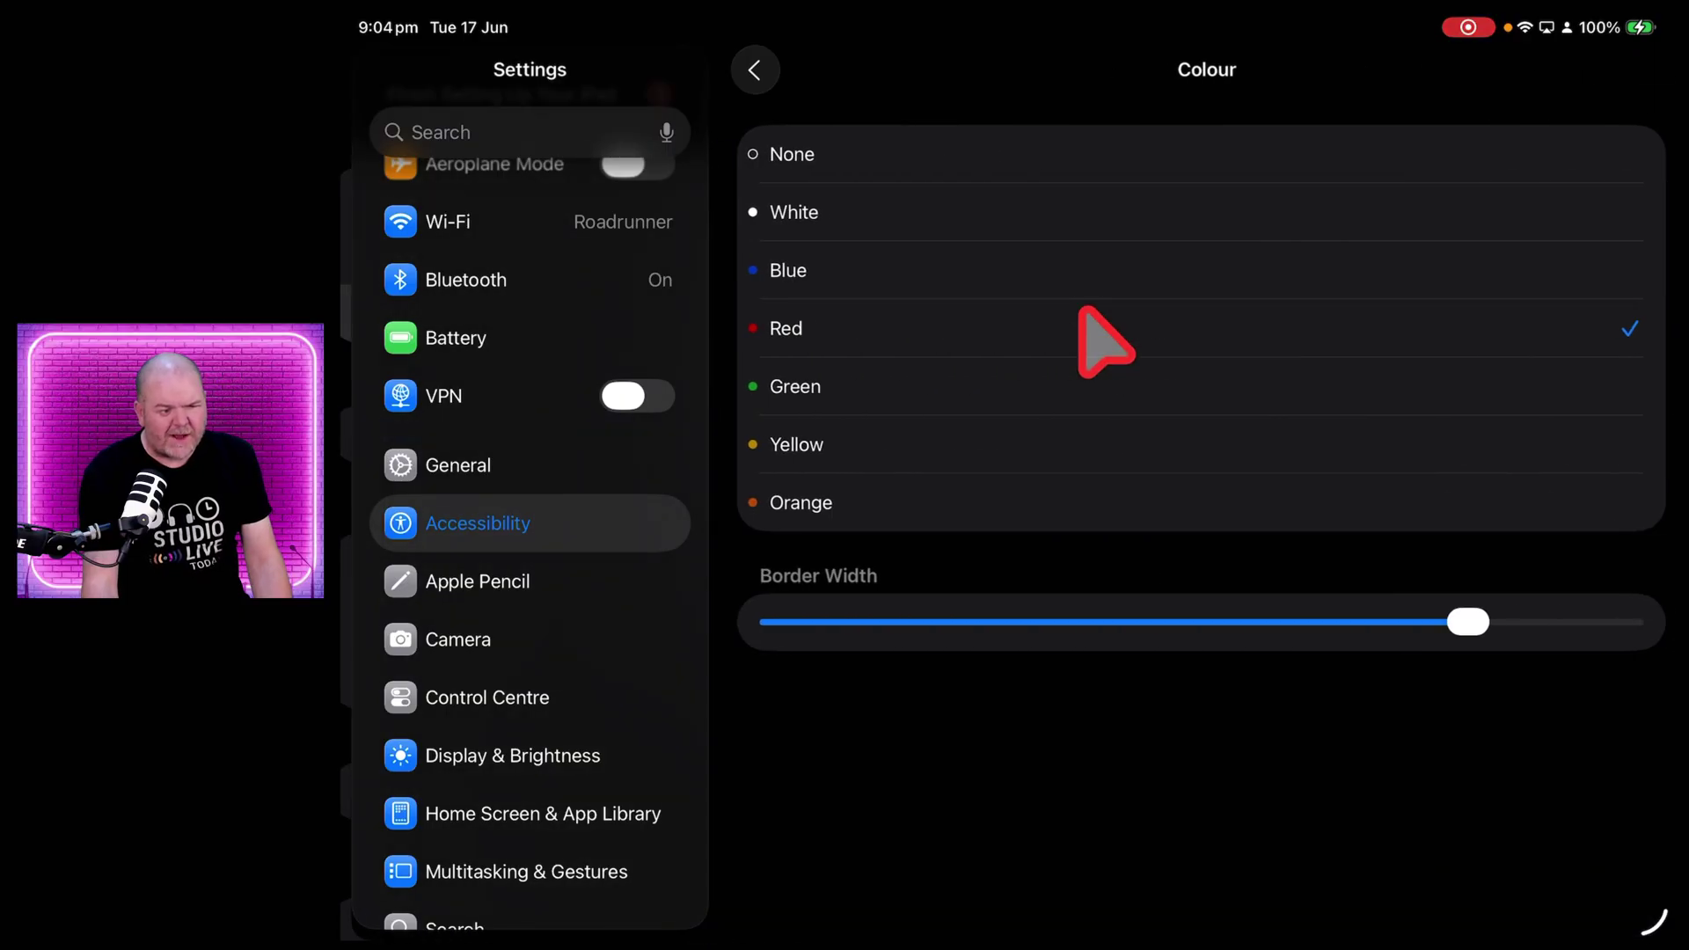
pyautogui.click(897, 161)
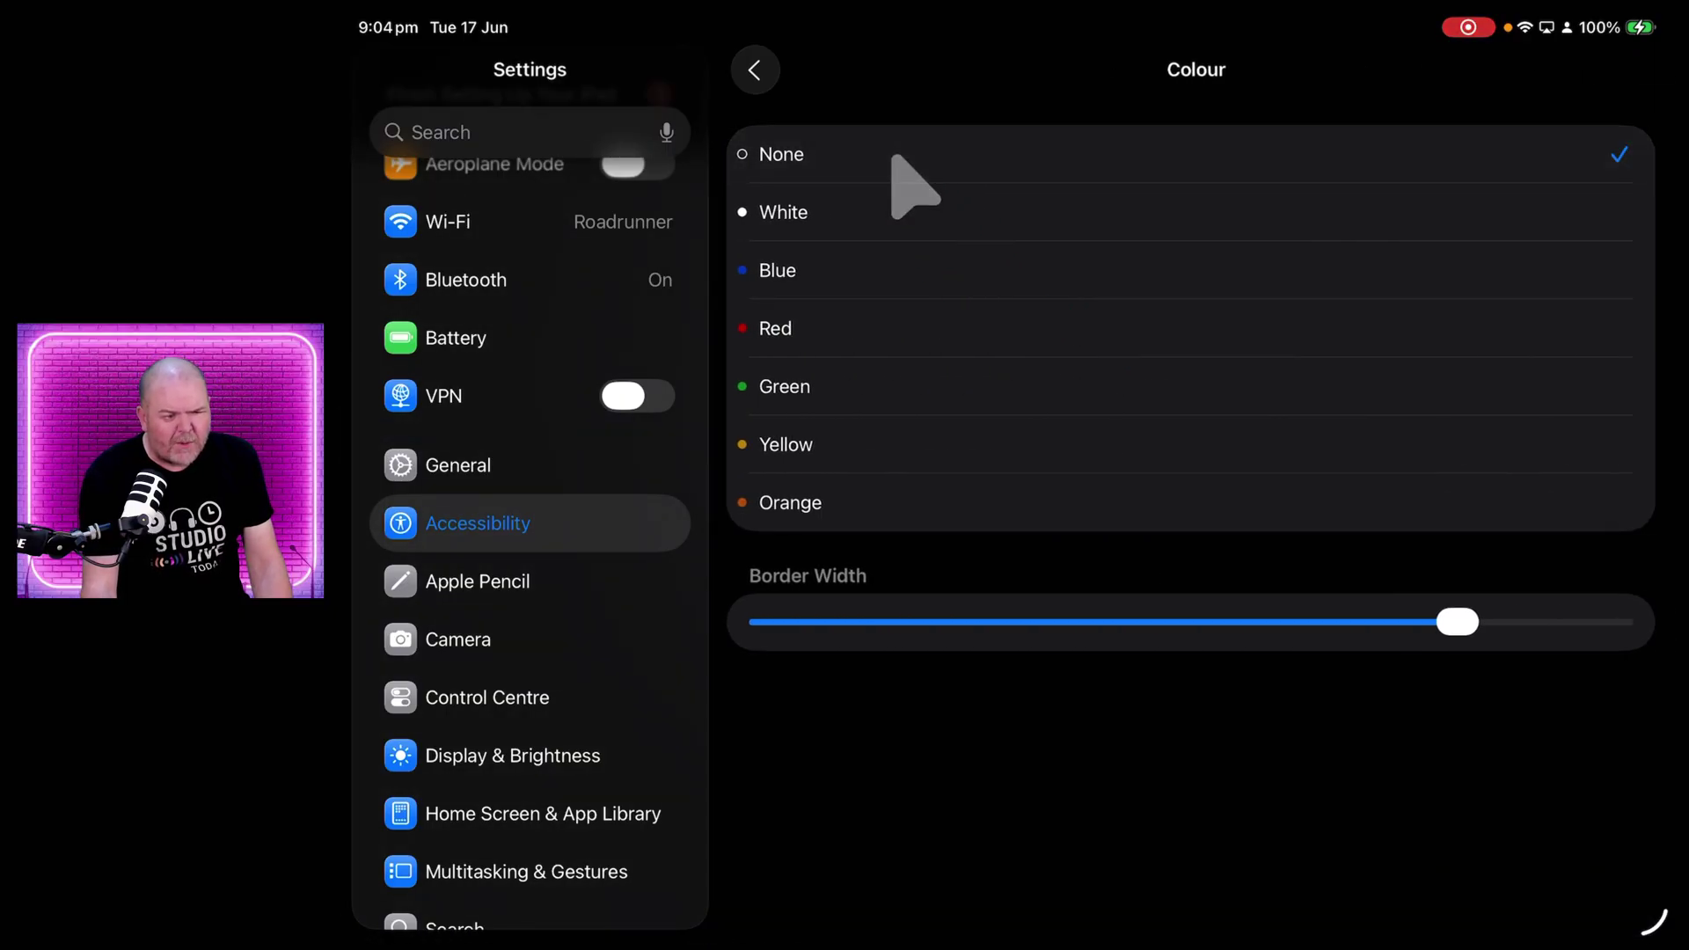
pyautogui.click(966, 213)
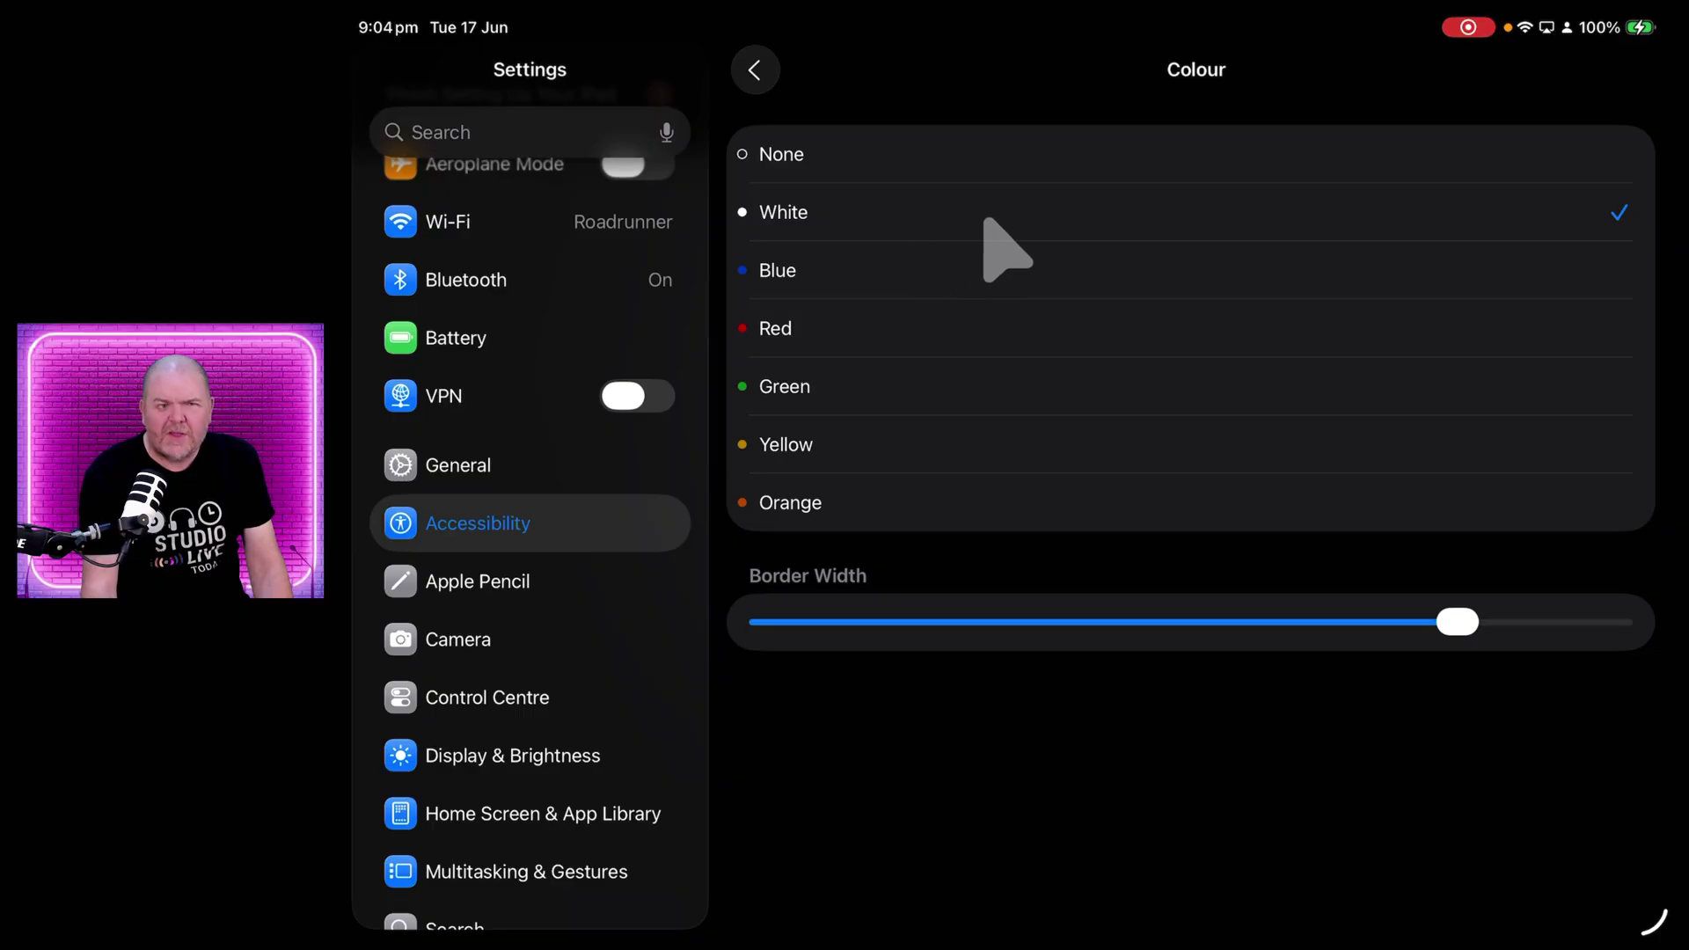
pyautogui.click(901, 269)
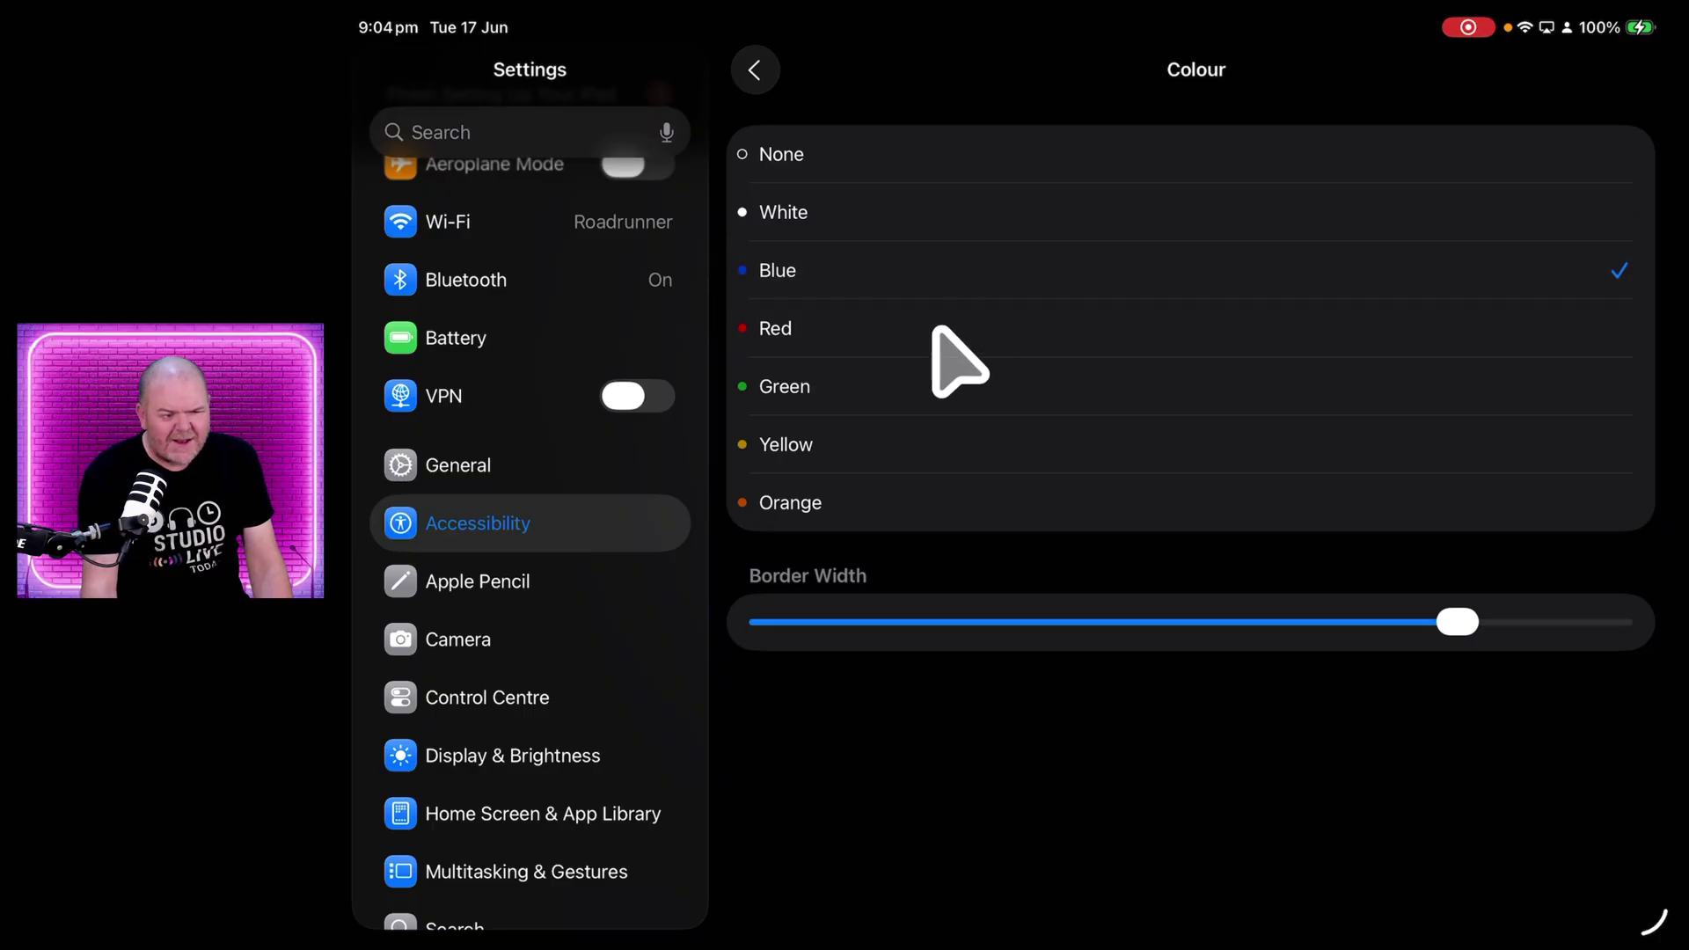
pyautogui.click(936, 329)
pyautogui.click(935, 383)
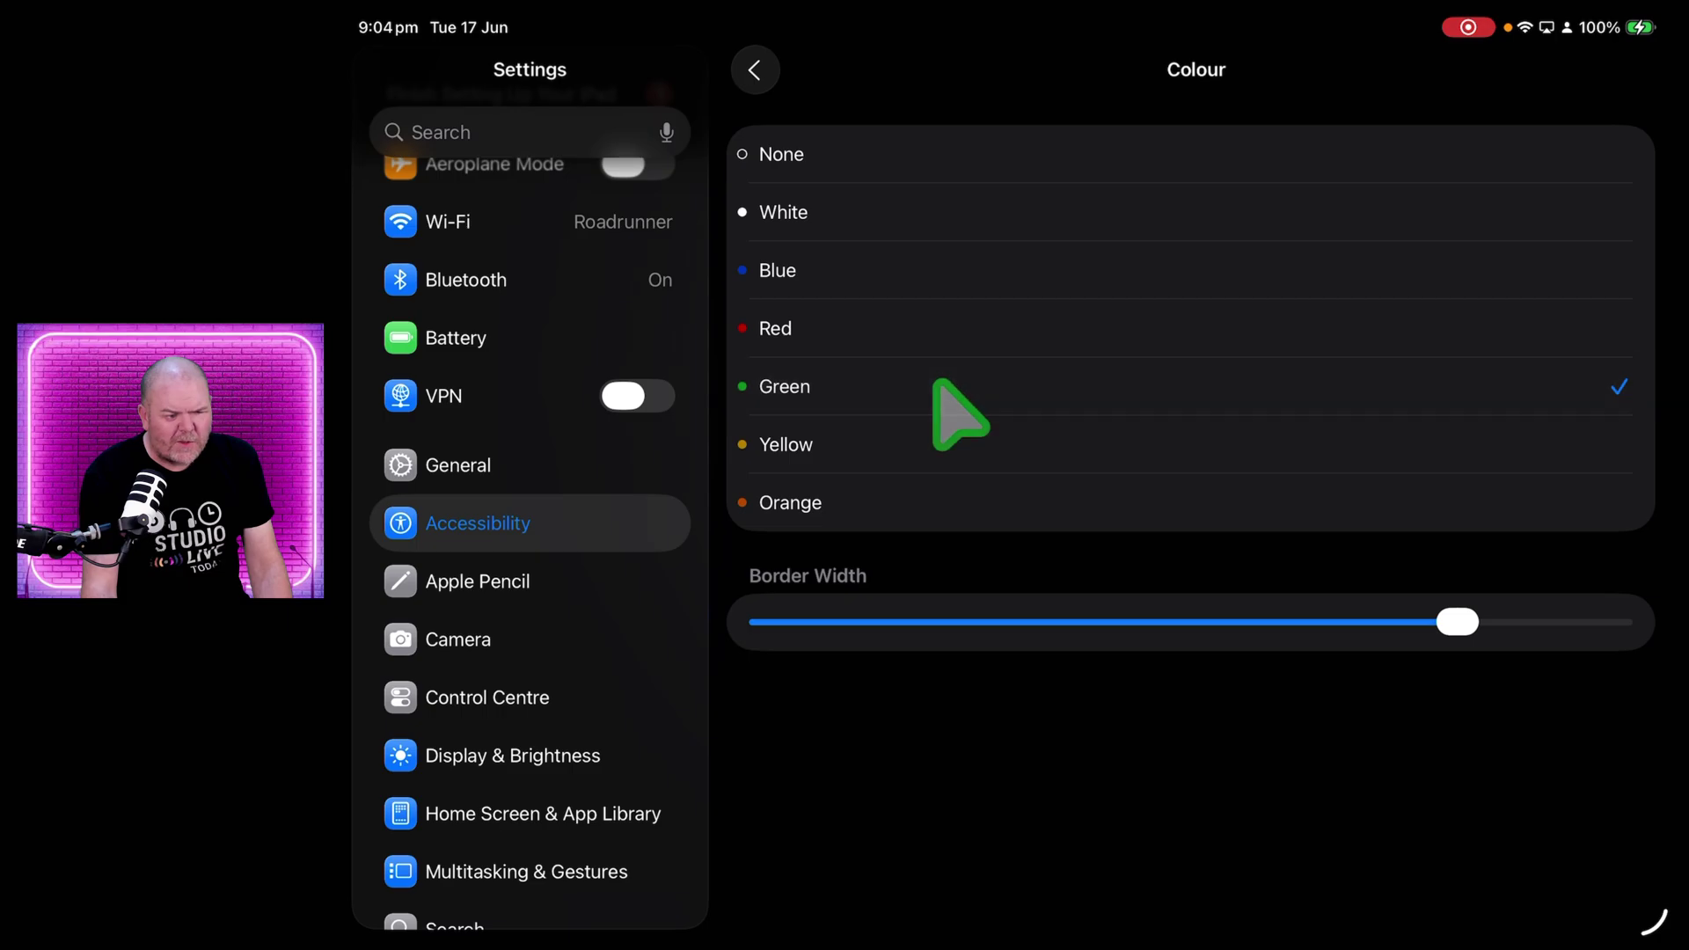
pyautogui.click(934, 442)
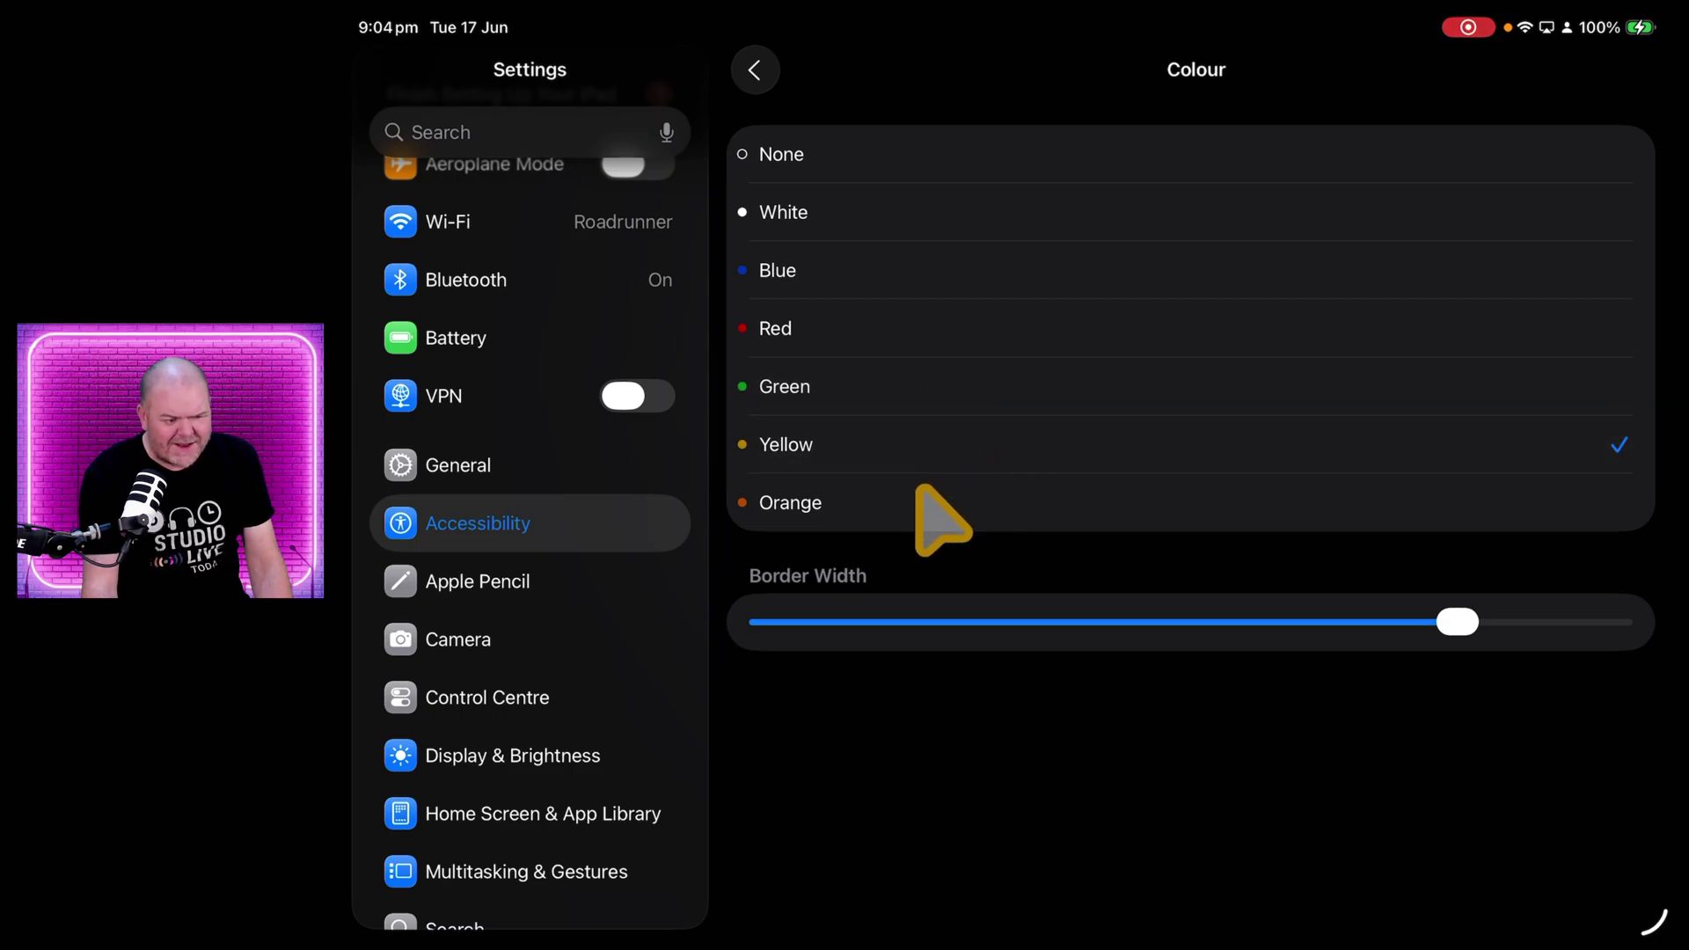
pyautogui.click(920, 498)
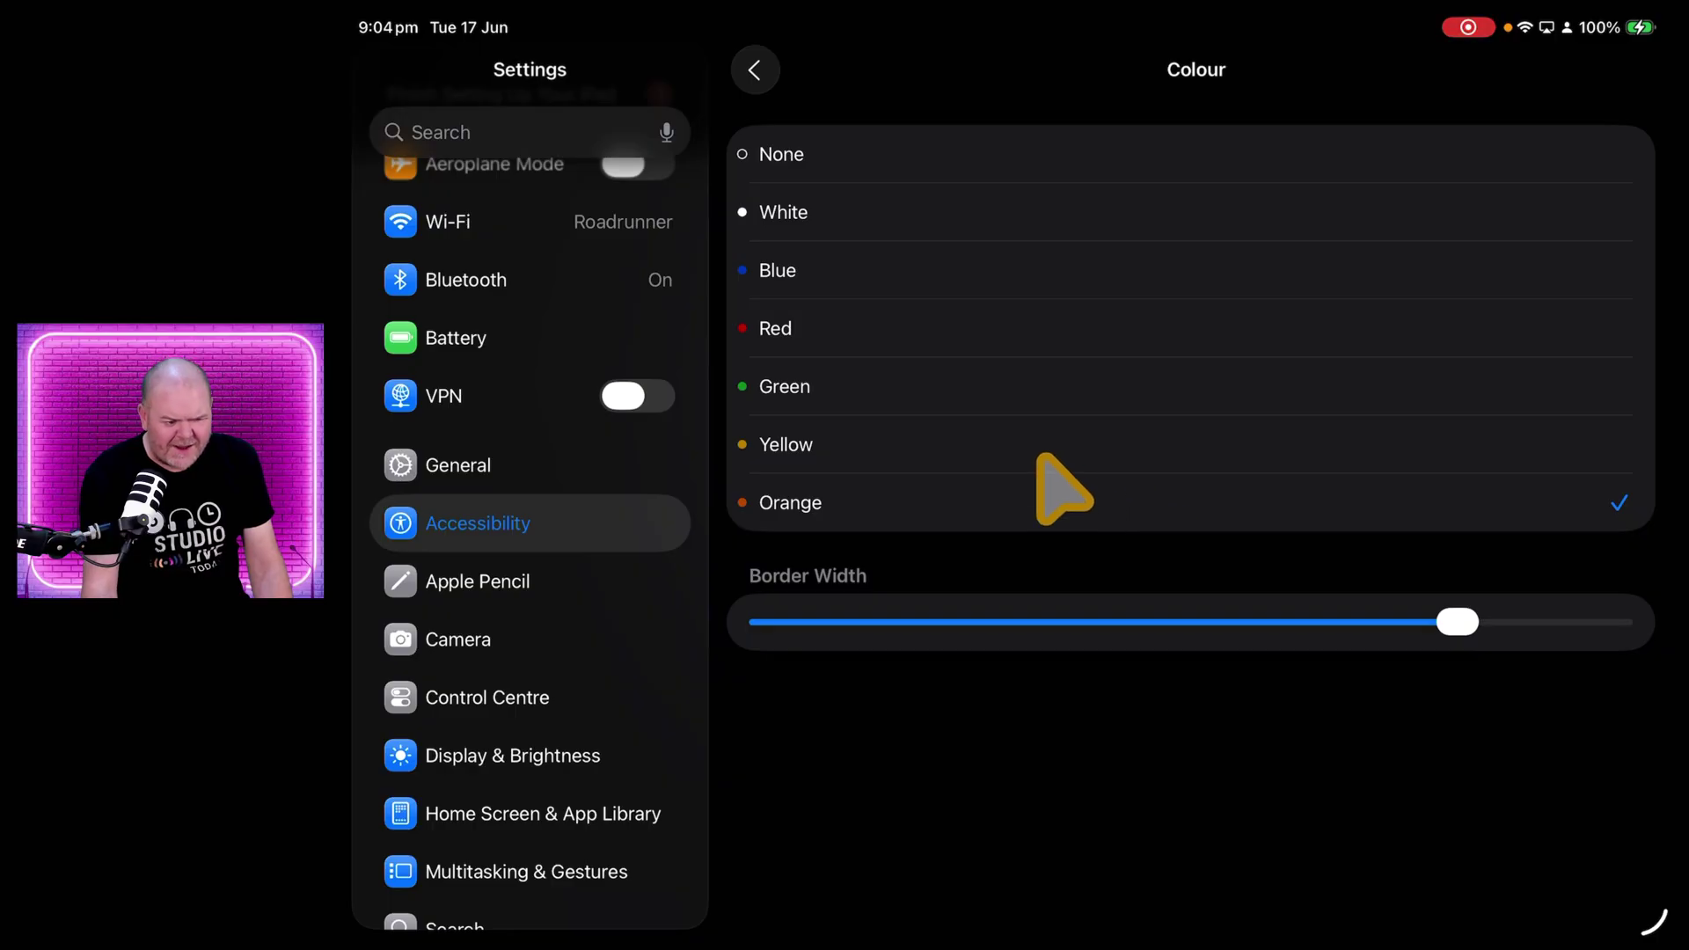
# Settle on Red as the pointer colour and widen Border Width nearly to maximum
pyautogui.click(1040, 456)
pyautogui.click(997, 493)
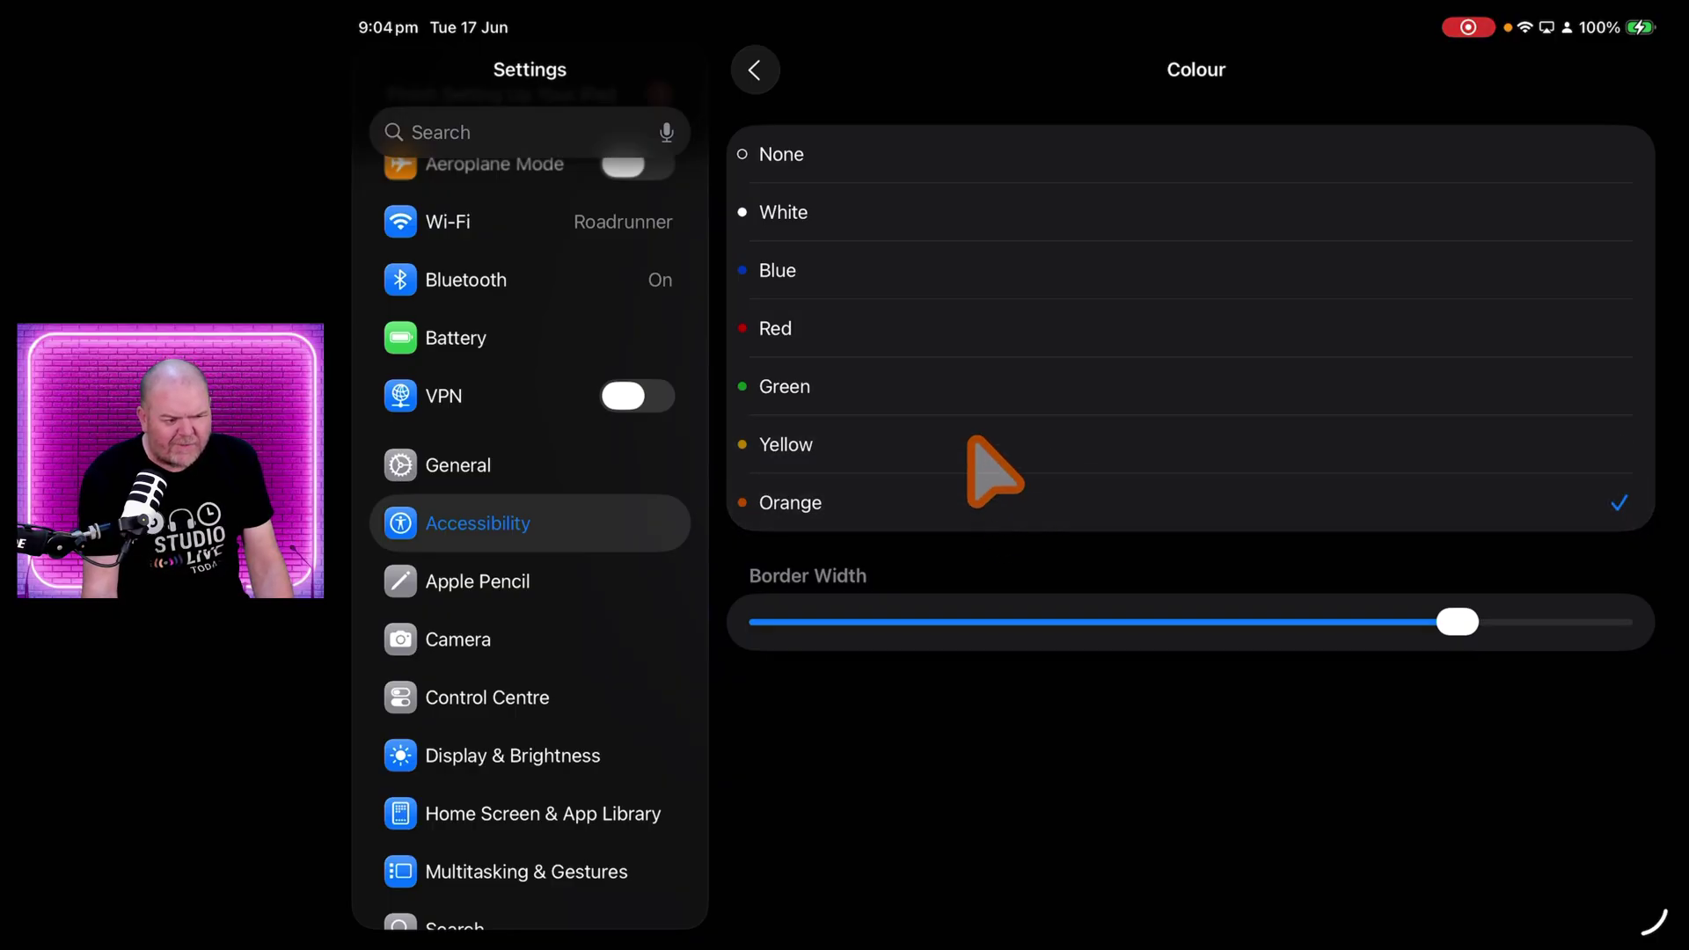
pyautogui.click(920, 330)
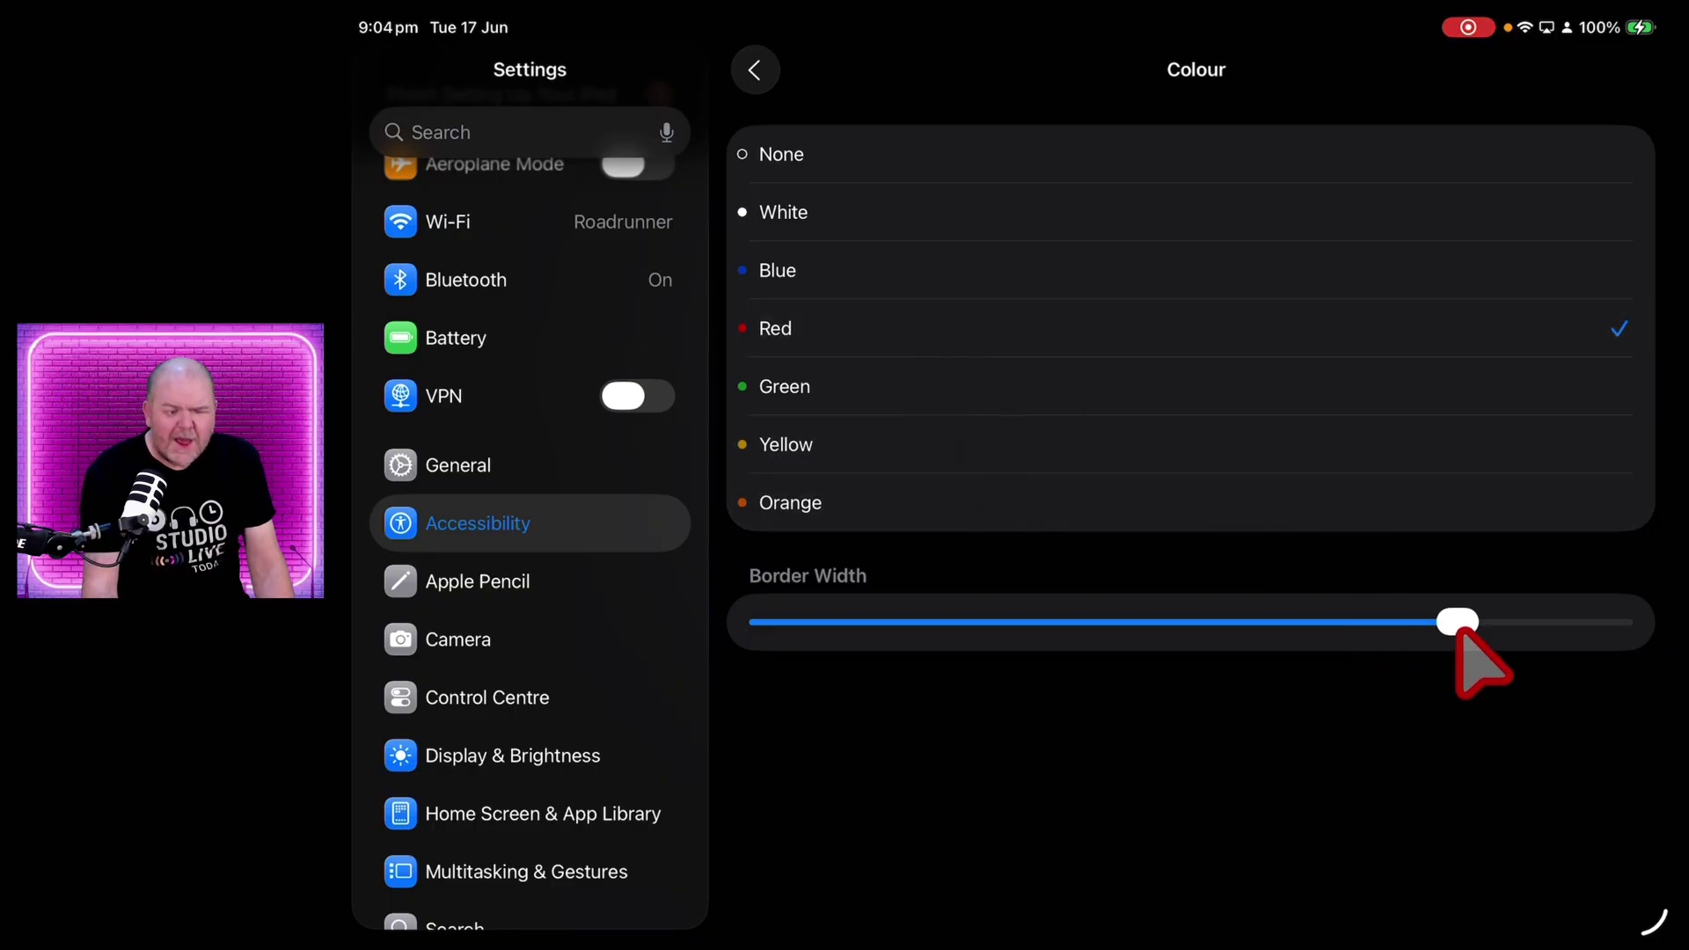
pyautogui.moveTo(1459, 626); pyautogui.dragTo(1597, 625)
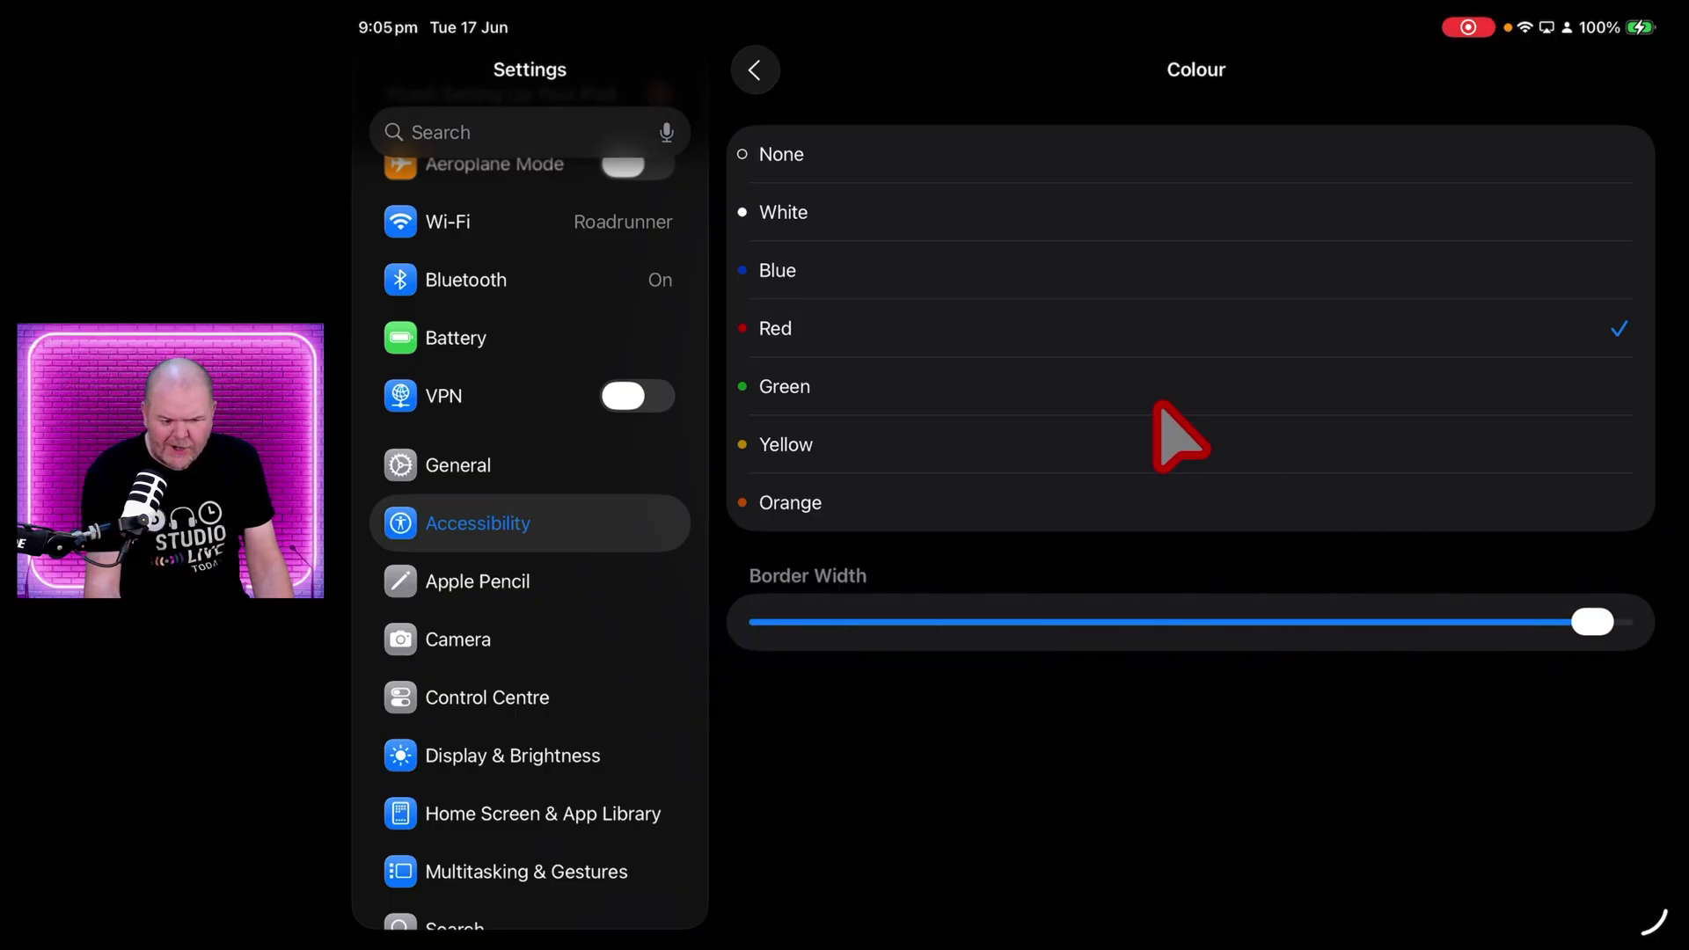
# Back on Pointer Control, try maximum and quarter Pointer Size, then set it to mid-range
pyautogui.click(755, 70)
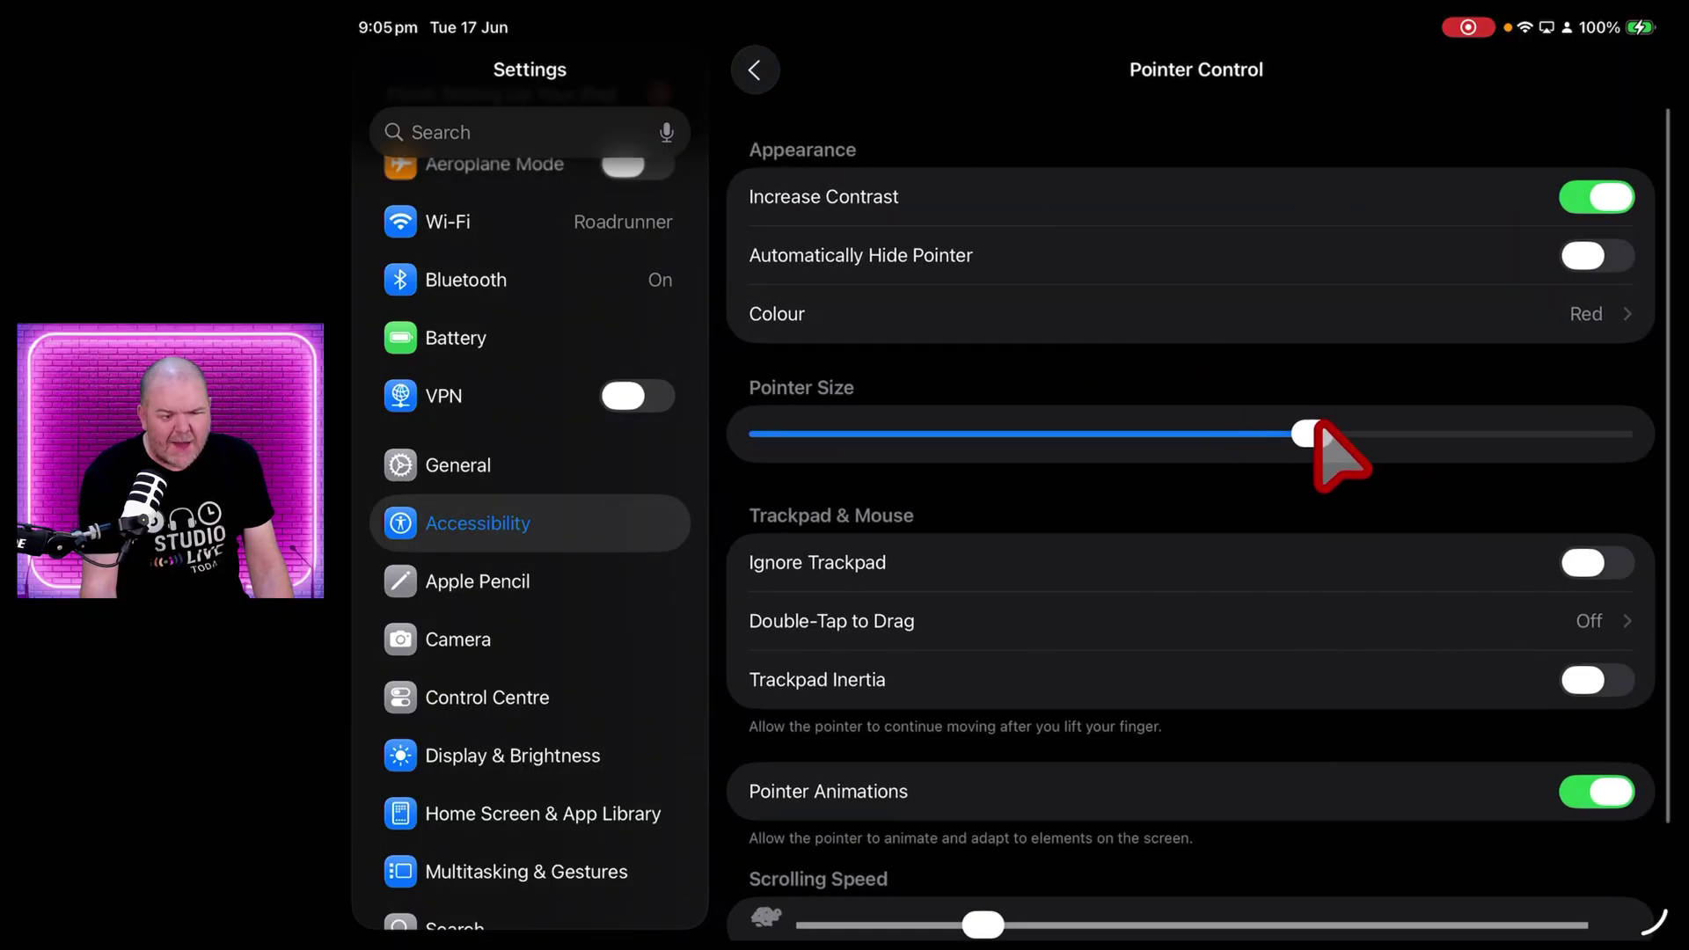
pyautogui.moveTo(1312, 443); pyautogui.dragTo(1635, 445)
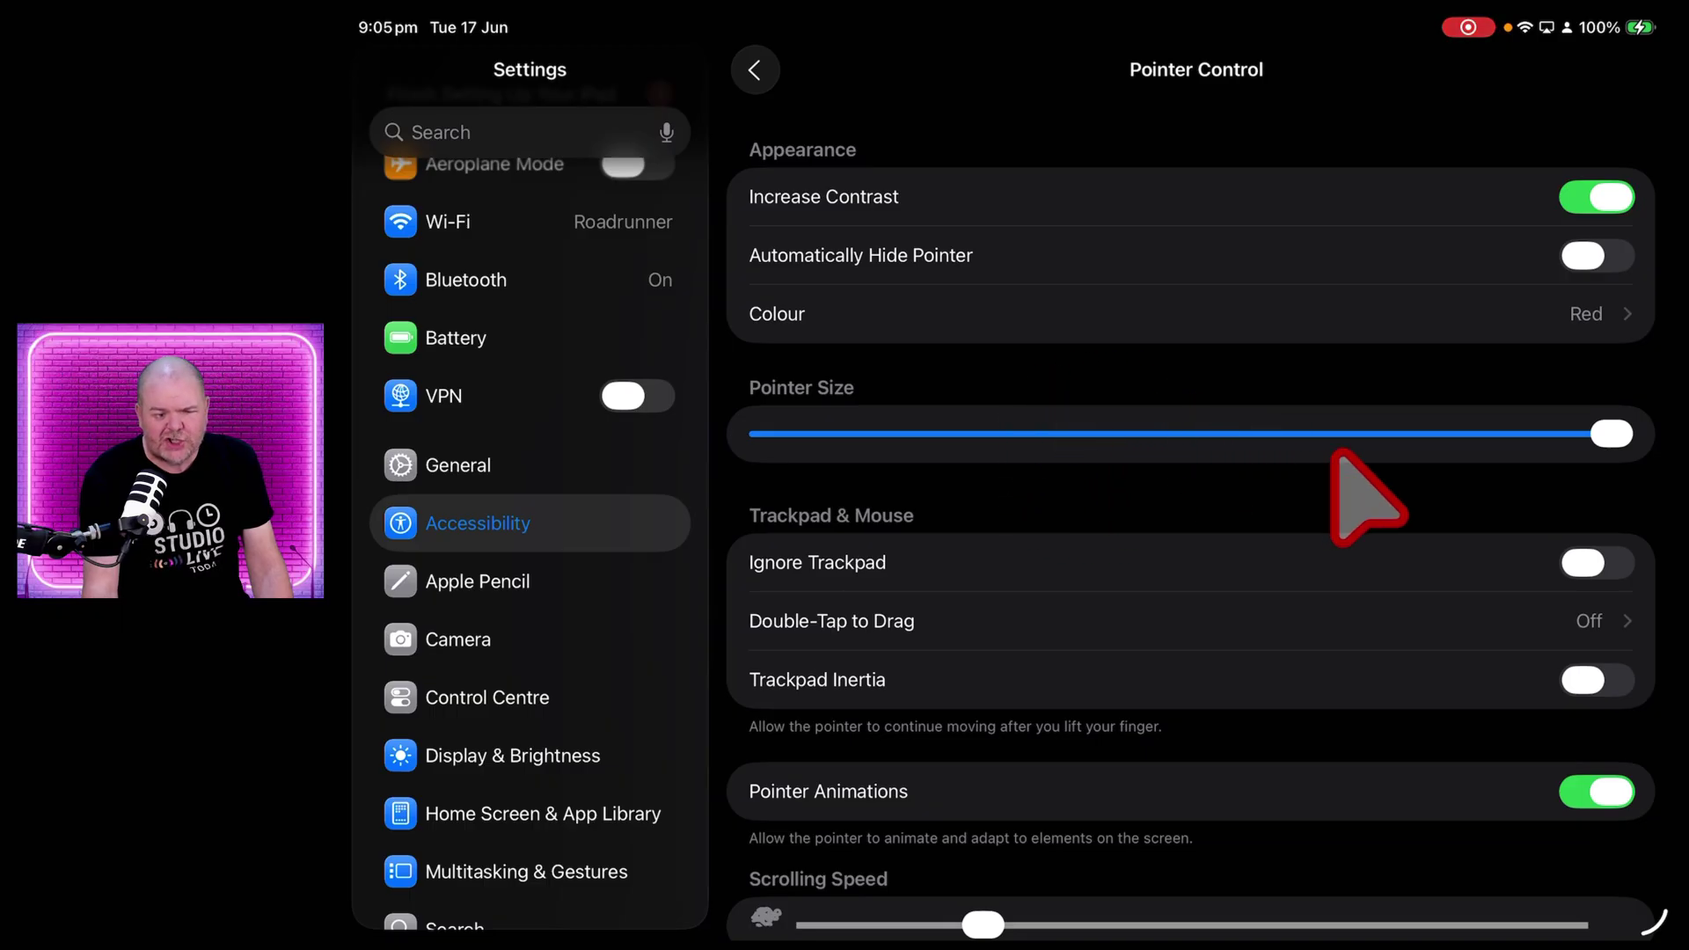
pyautogui.moveTo(1623, 434); pyautogui.dragTo(723, 456)
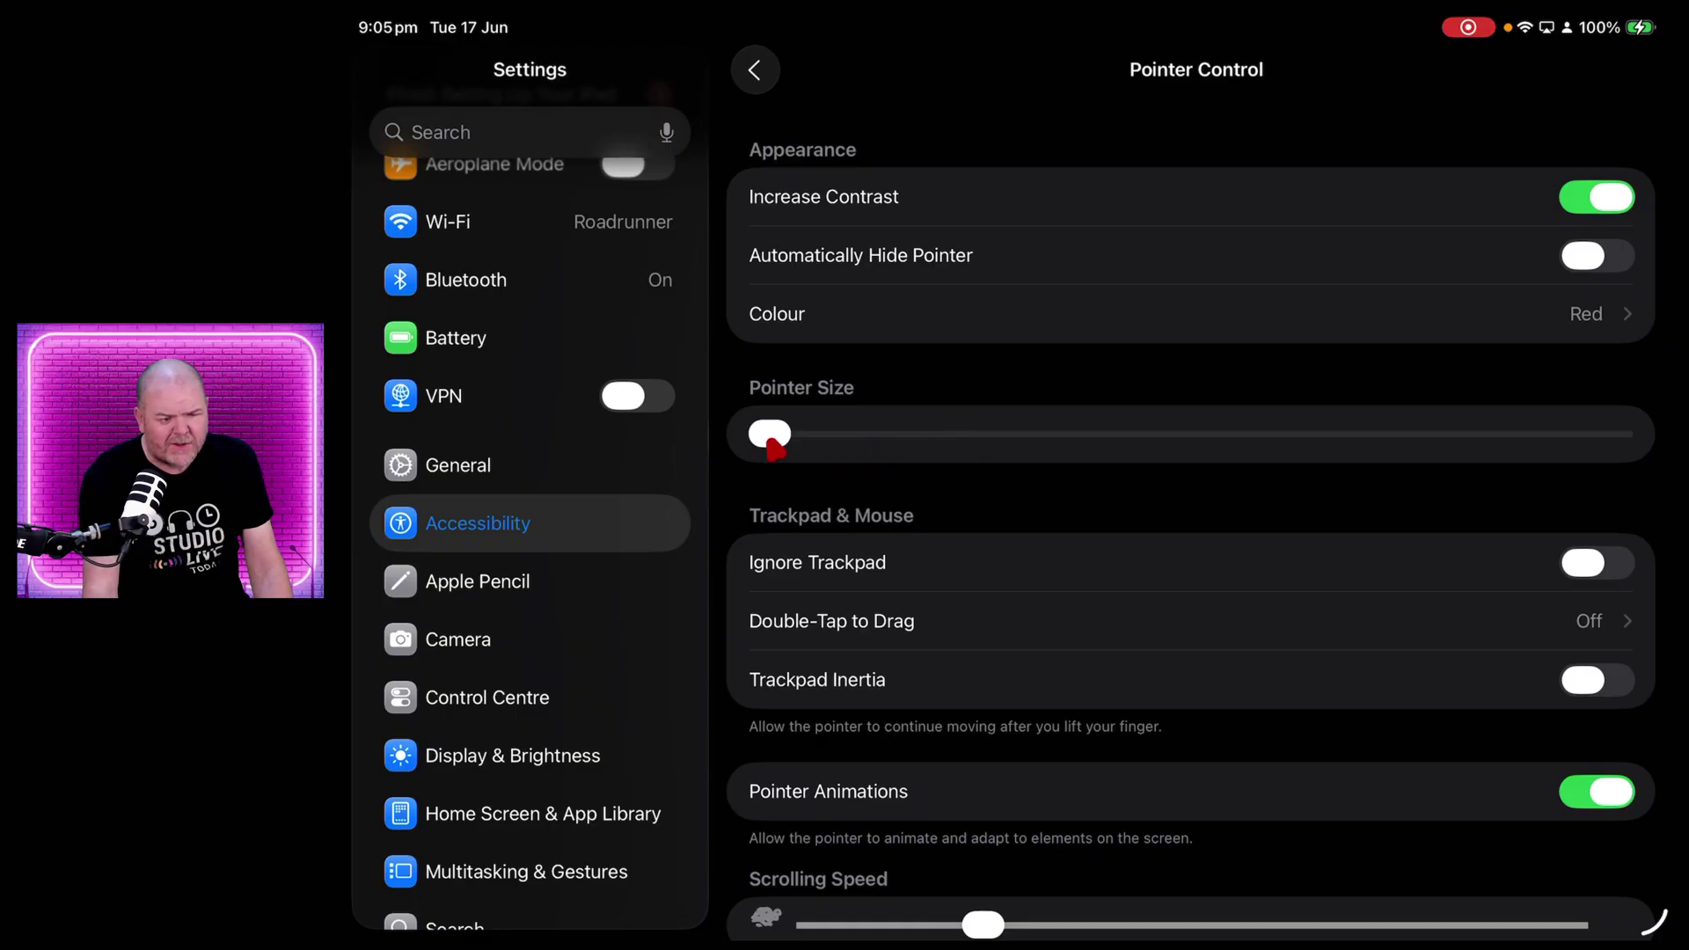
pyautogui.moveTo(774, 449); pyautogui.dragTo(1166, 441)
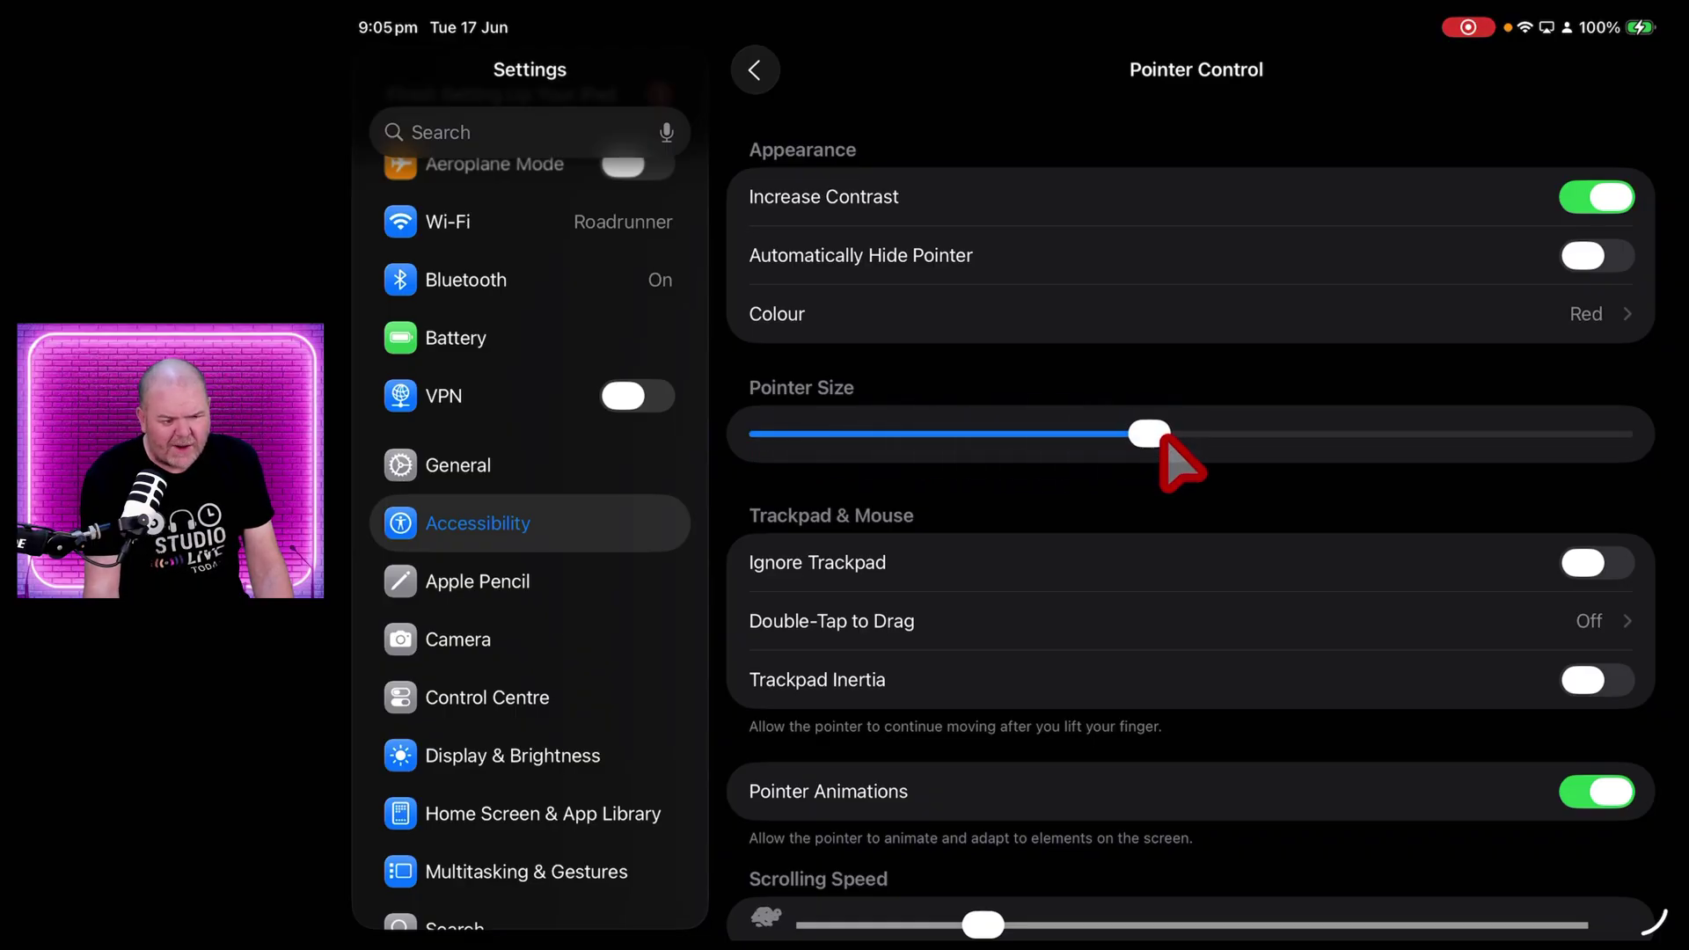
# Reduce the red pointer's Border Width to about half and go back to Pointer Control
pyautogui.click(1349, 322)
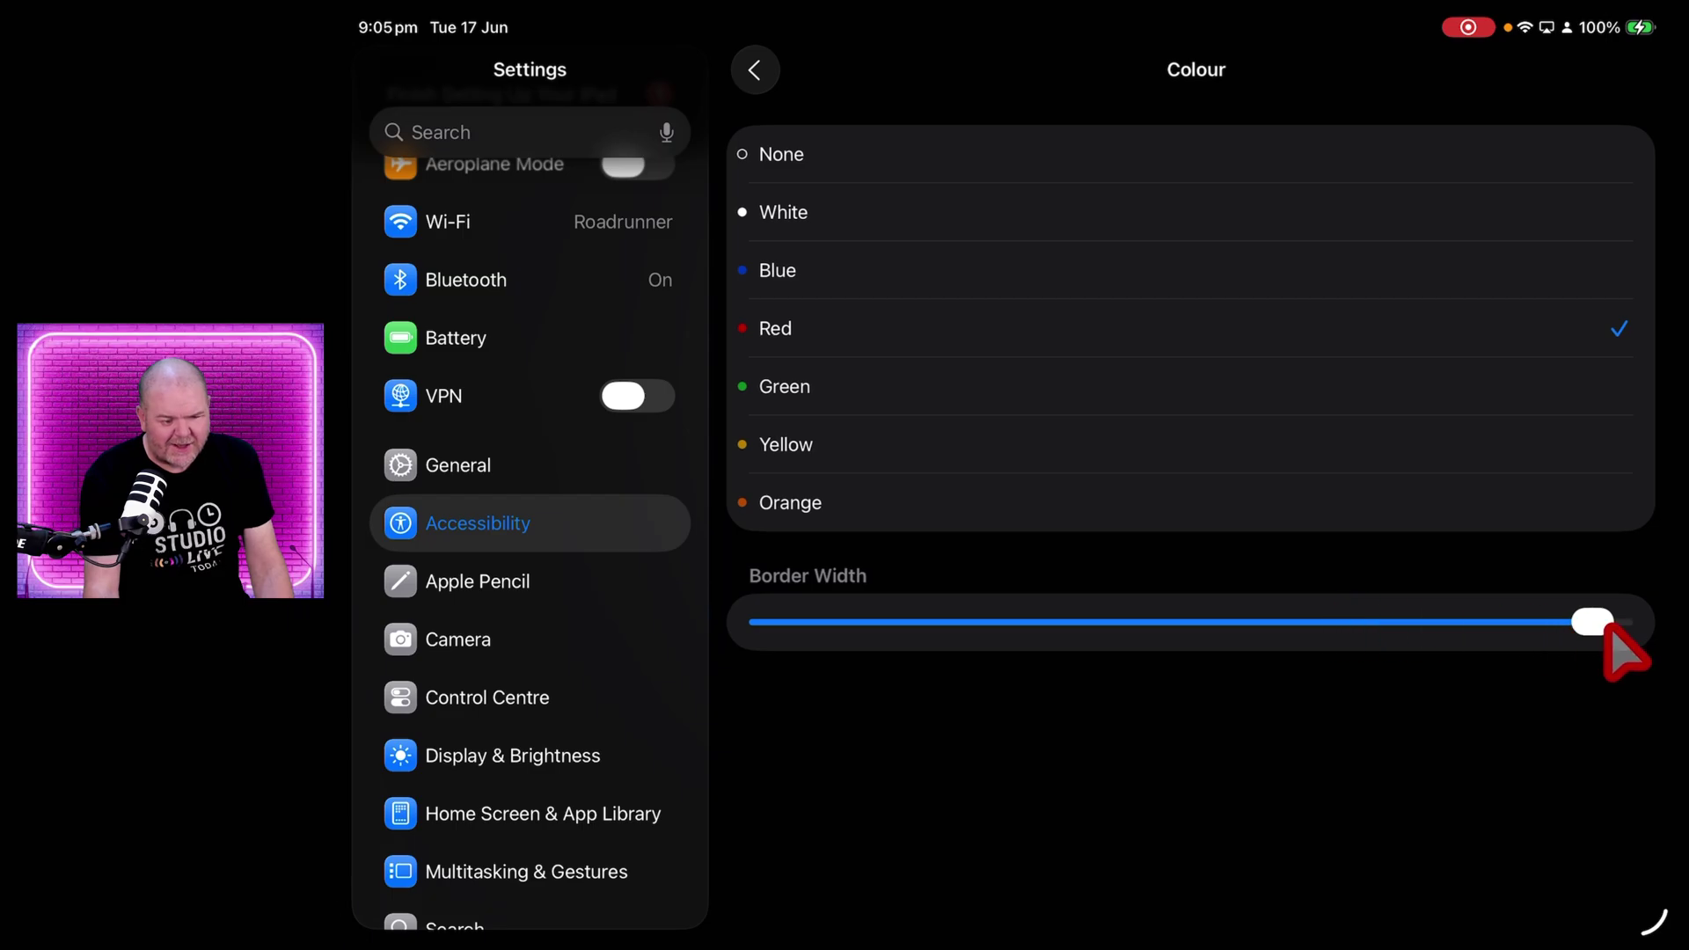
pyautogui.moveTo(1589, 624); pyautogui.dragTo(1205, 620)
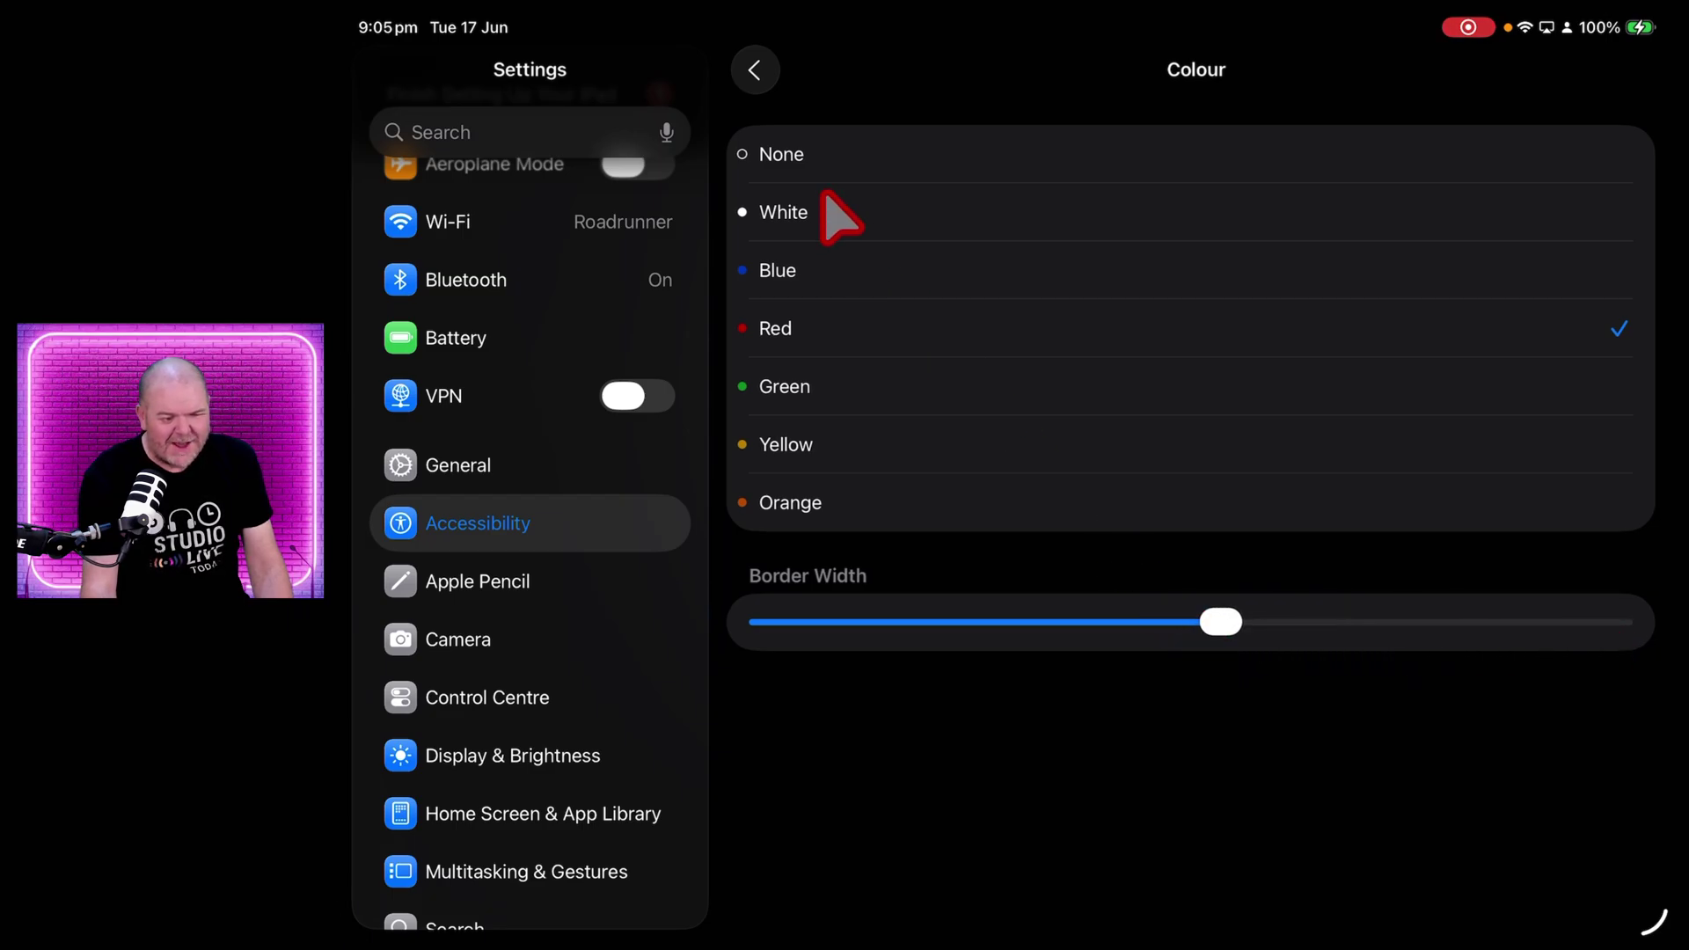
pyautogui.click(755, 70)
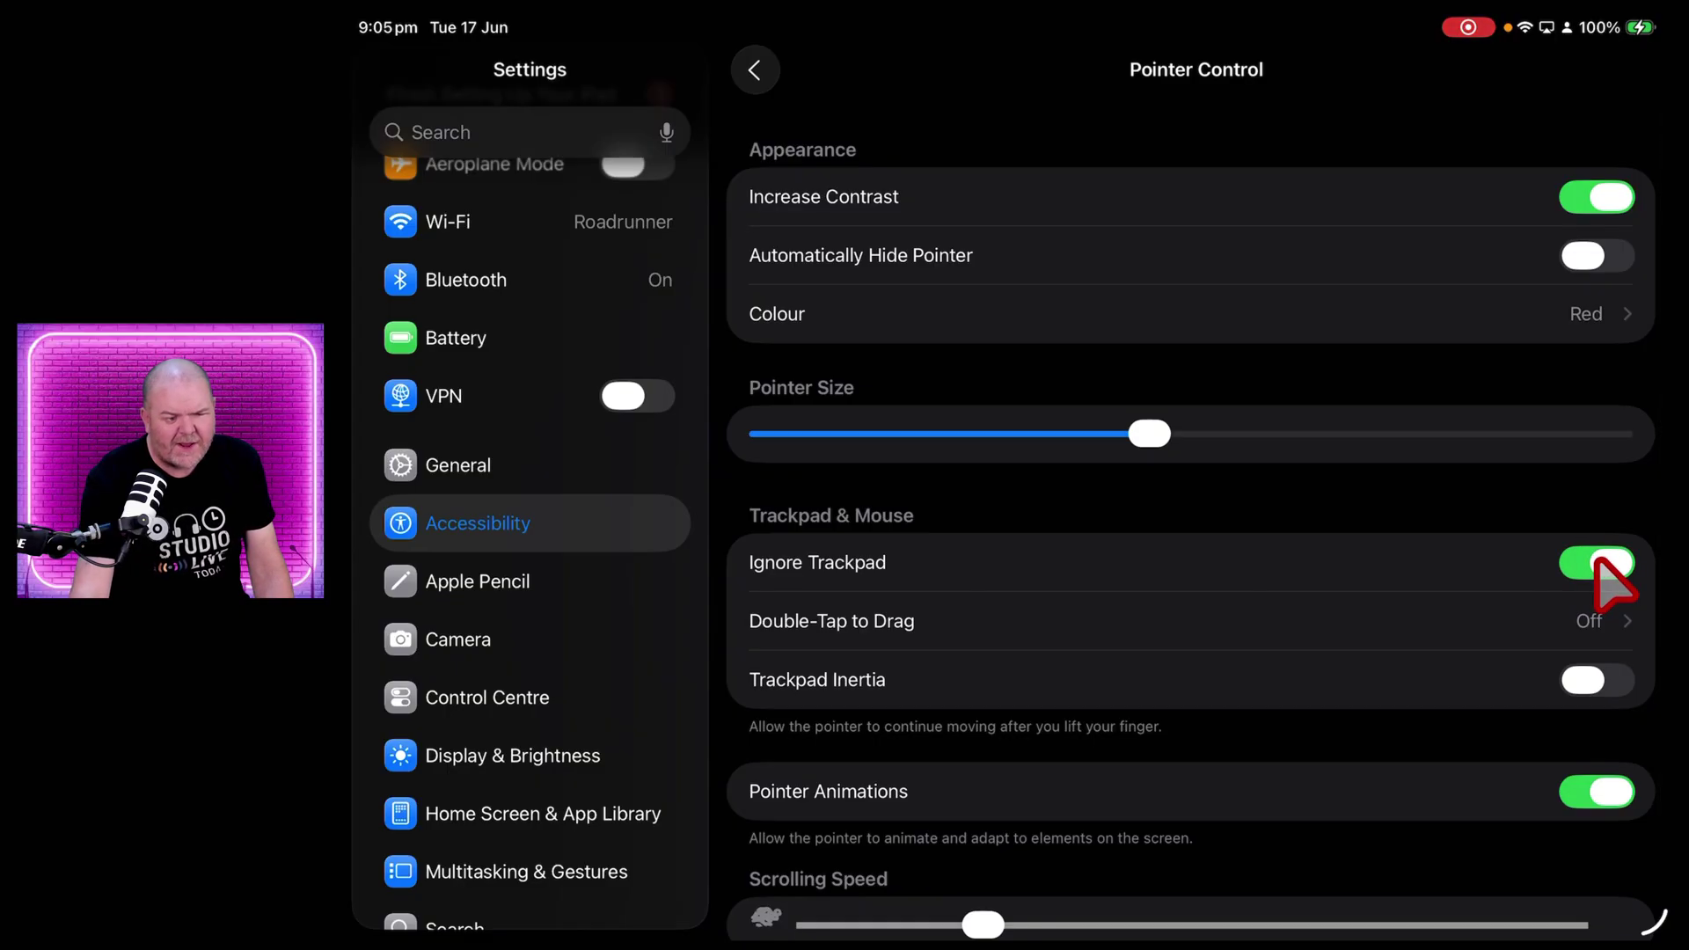
# Turn Ignore Trackpad off and switch Pointer Animations off
pyautogui.click(1603, 567)
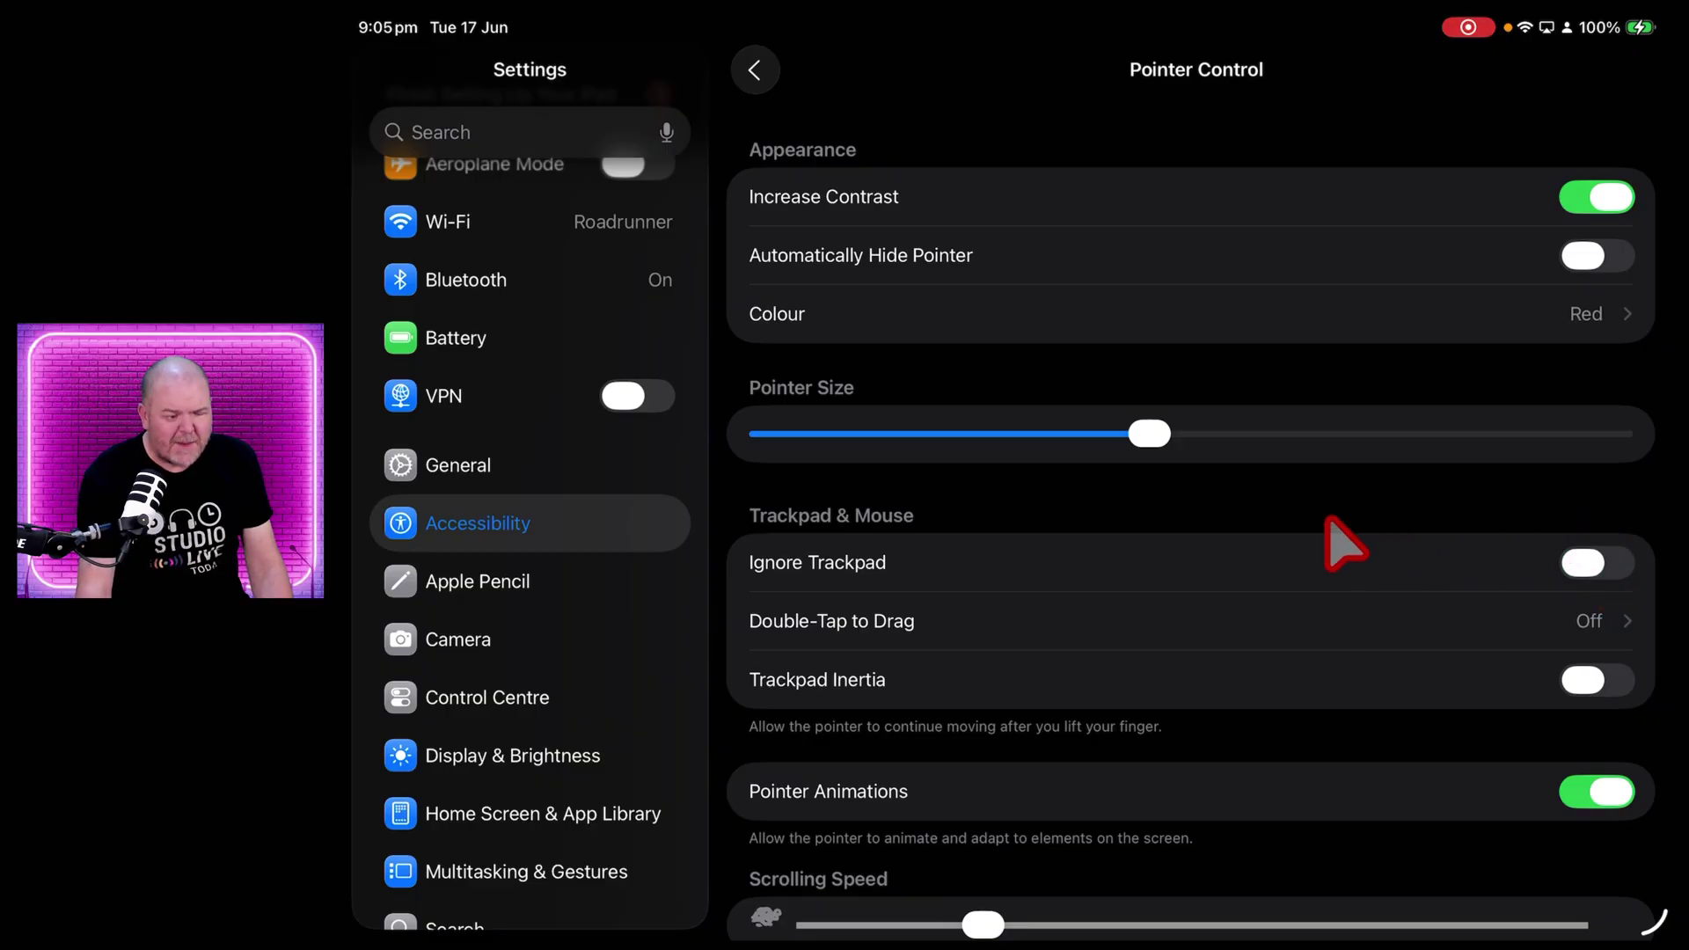
pyautogui.scroll(-2, 1131, 592)
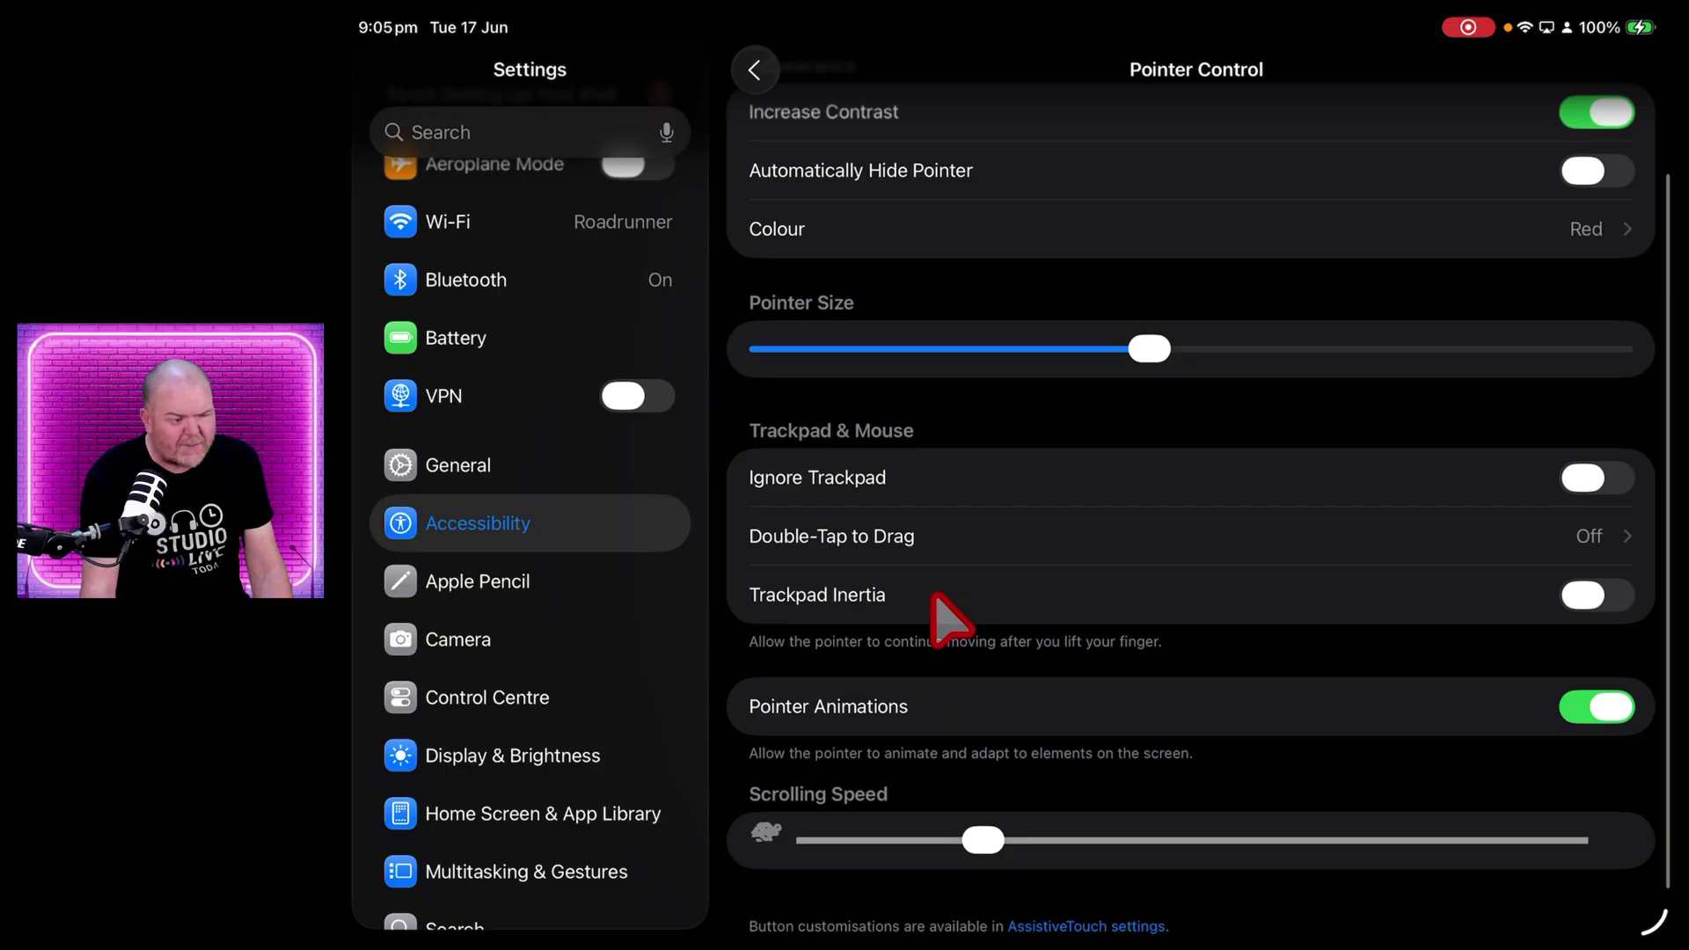
pyautogui.scroll(-1, 1152, 570)
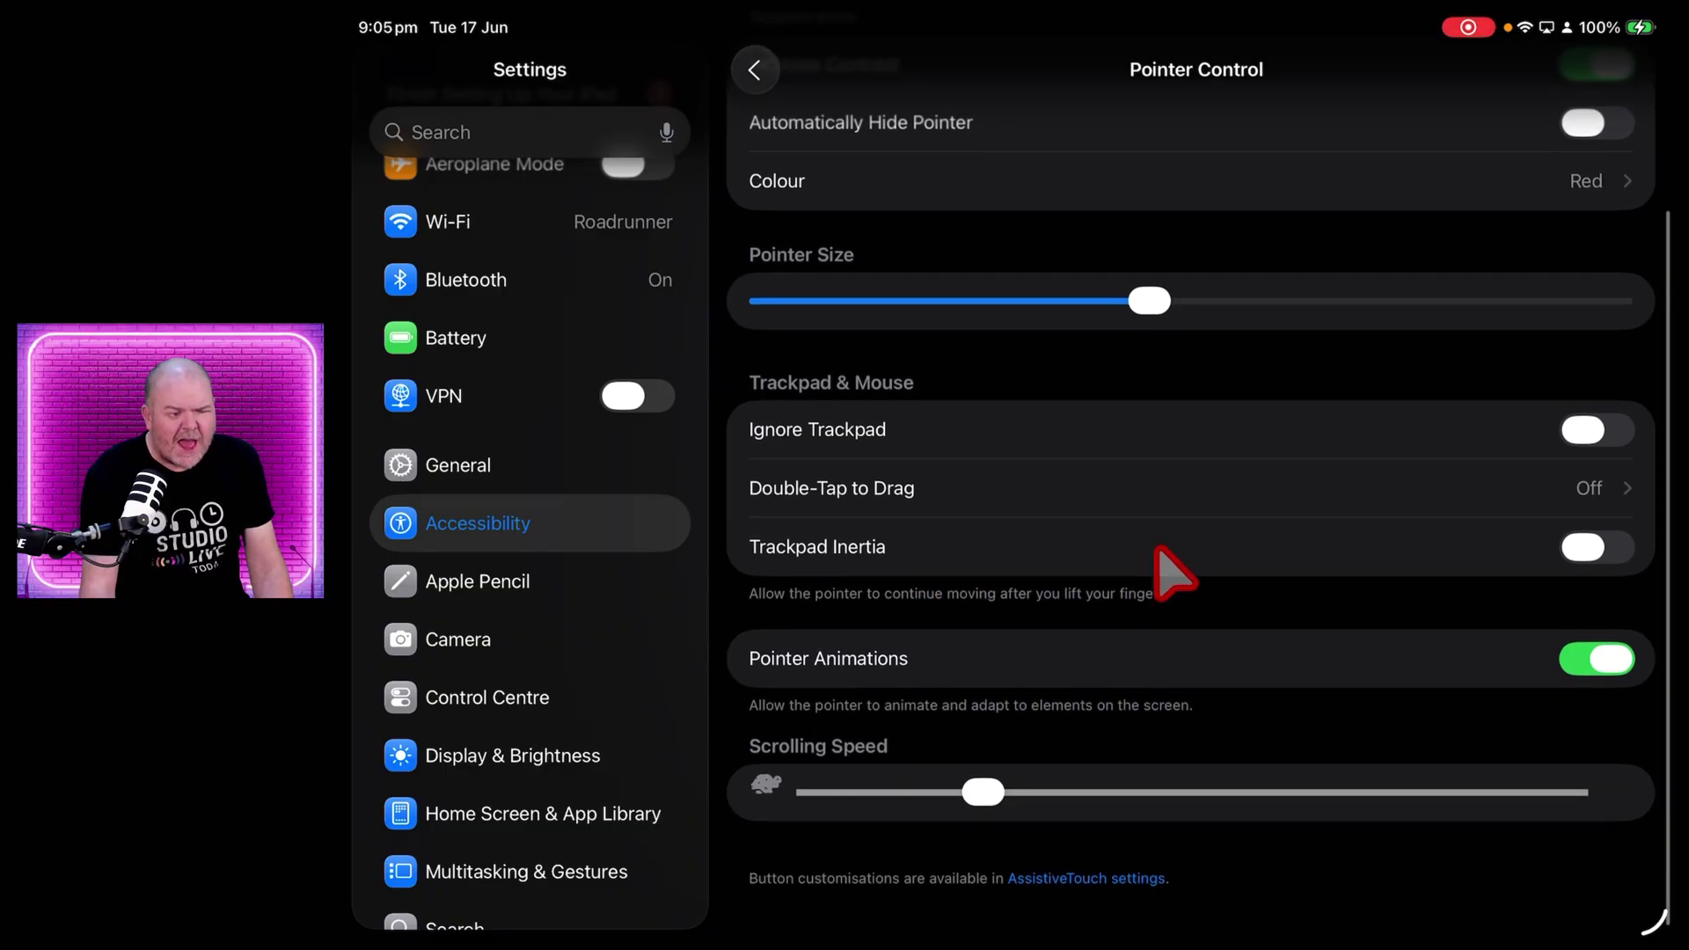
pyautogui.click(1612, 660)
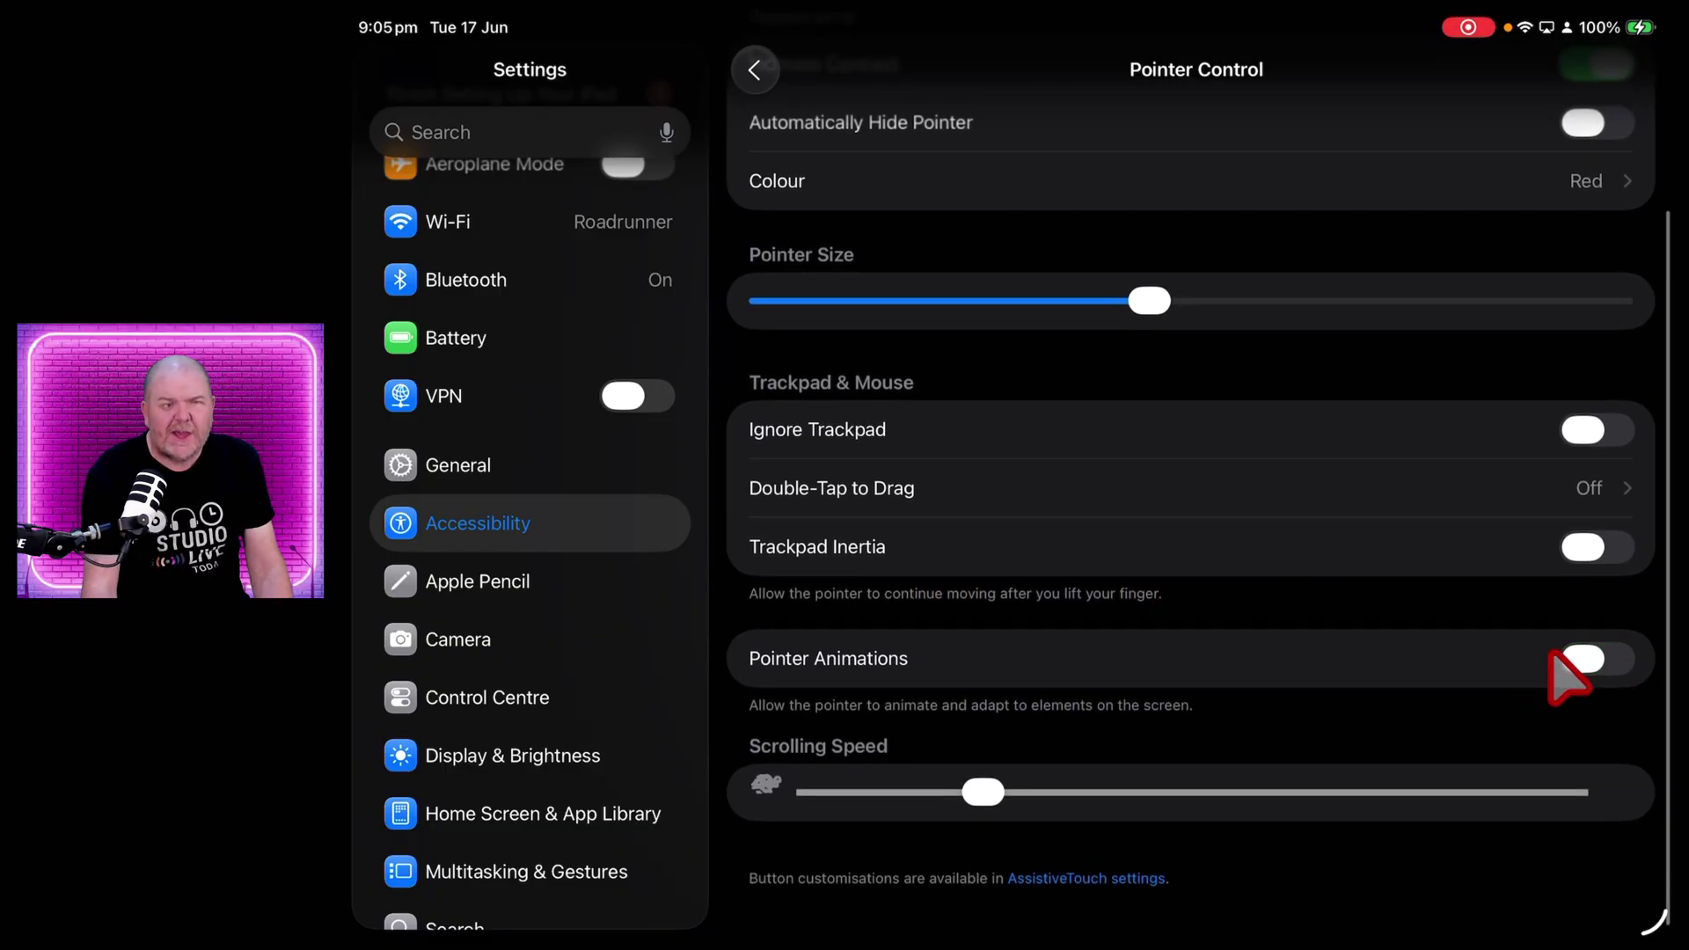
pyautogui.click(1609, 673)
pyautogui.press('super+Up')
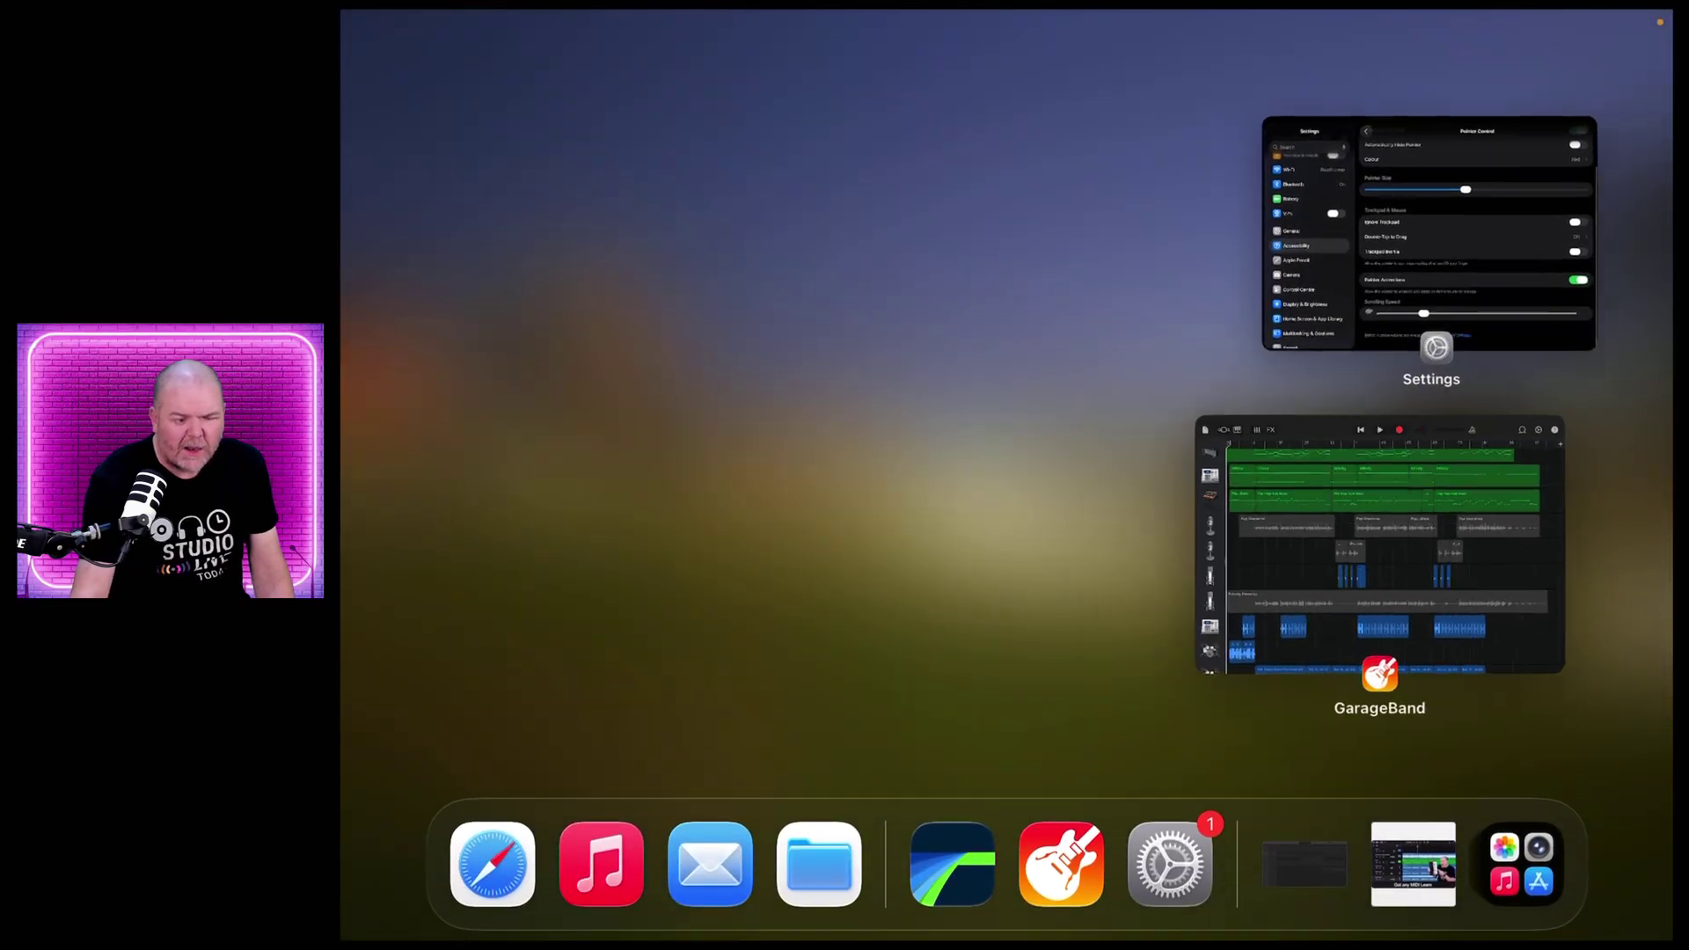
pyautogui.click(1443, 547)
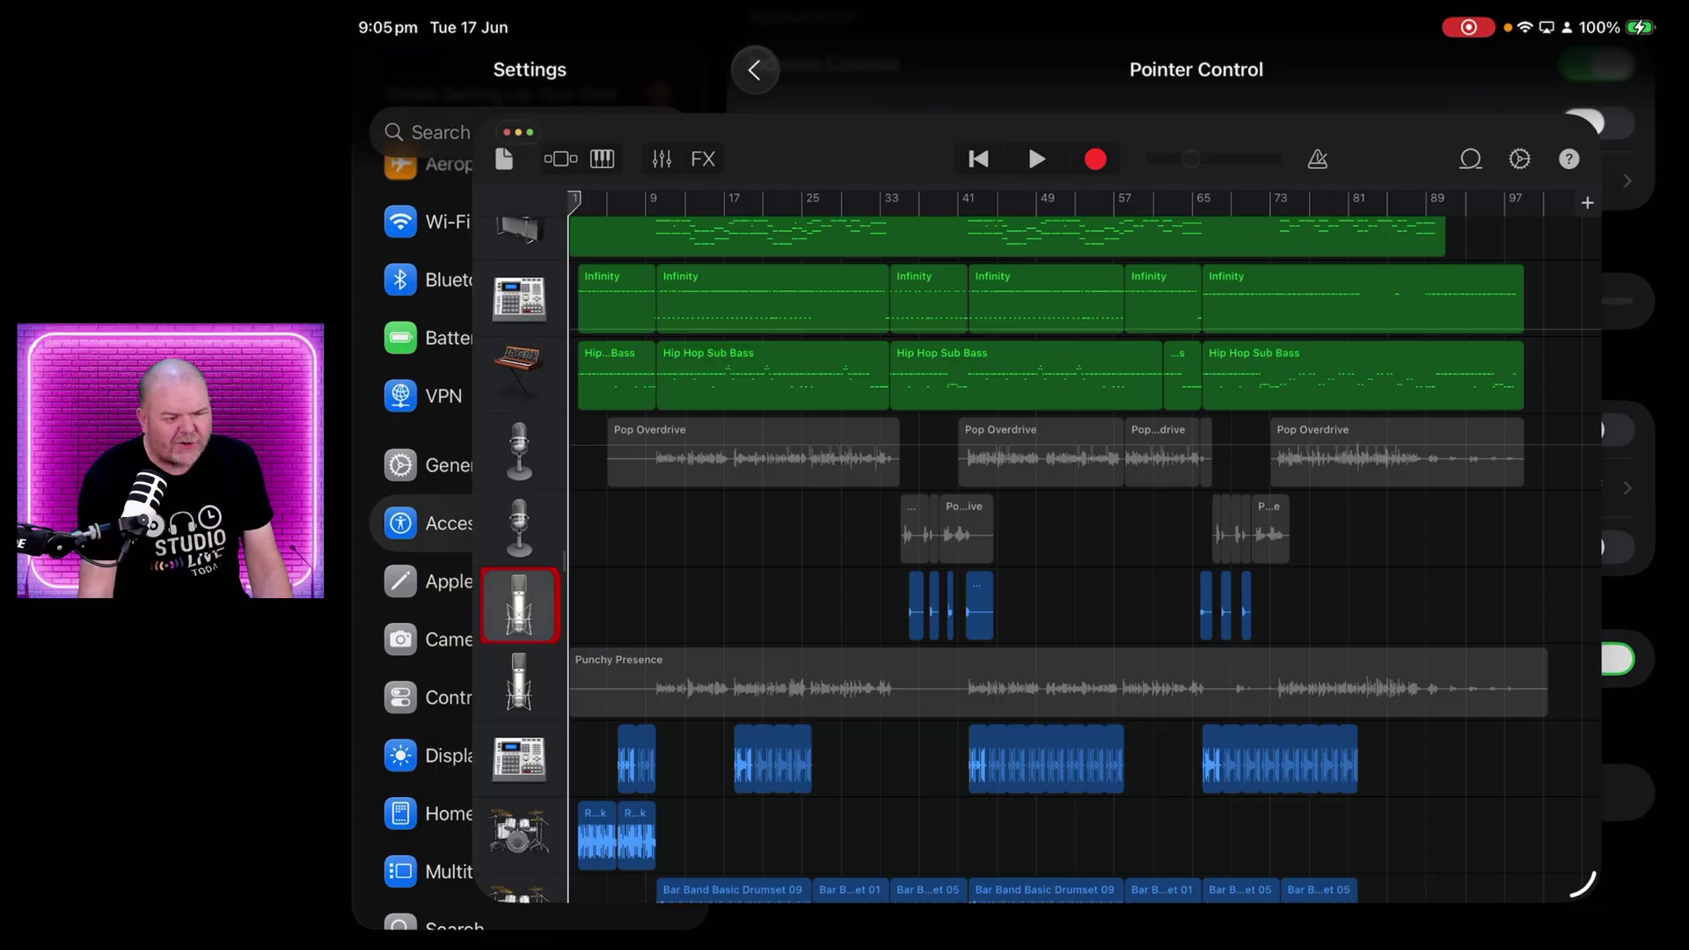
pyautogui.click(1001, 79)
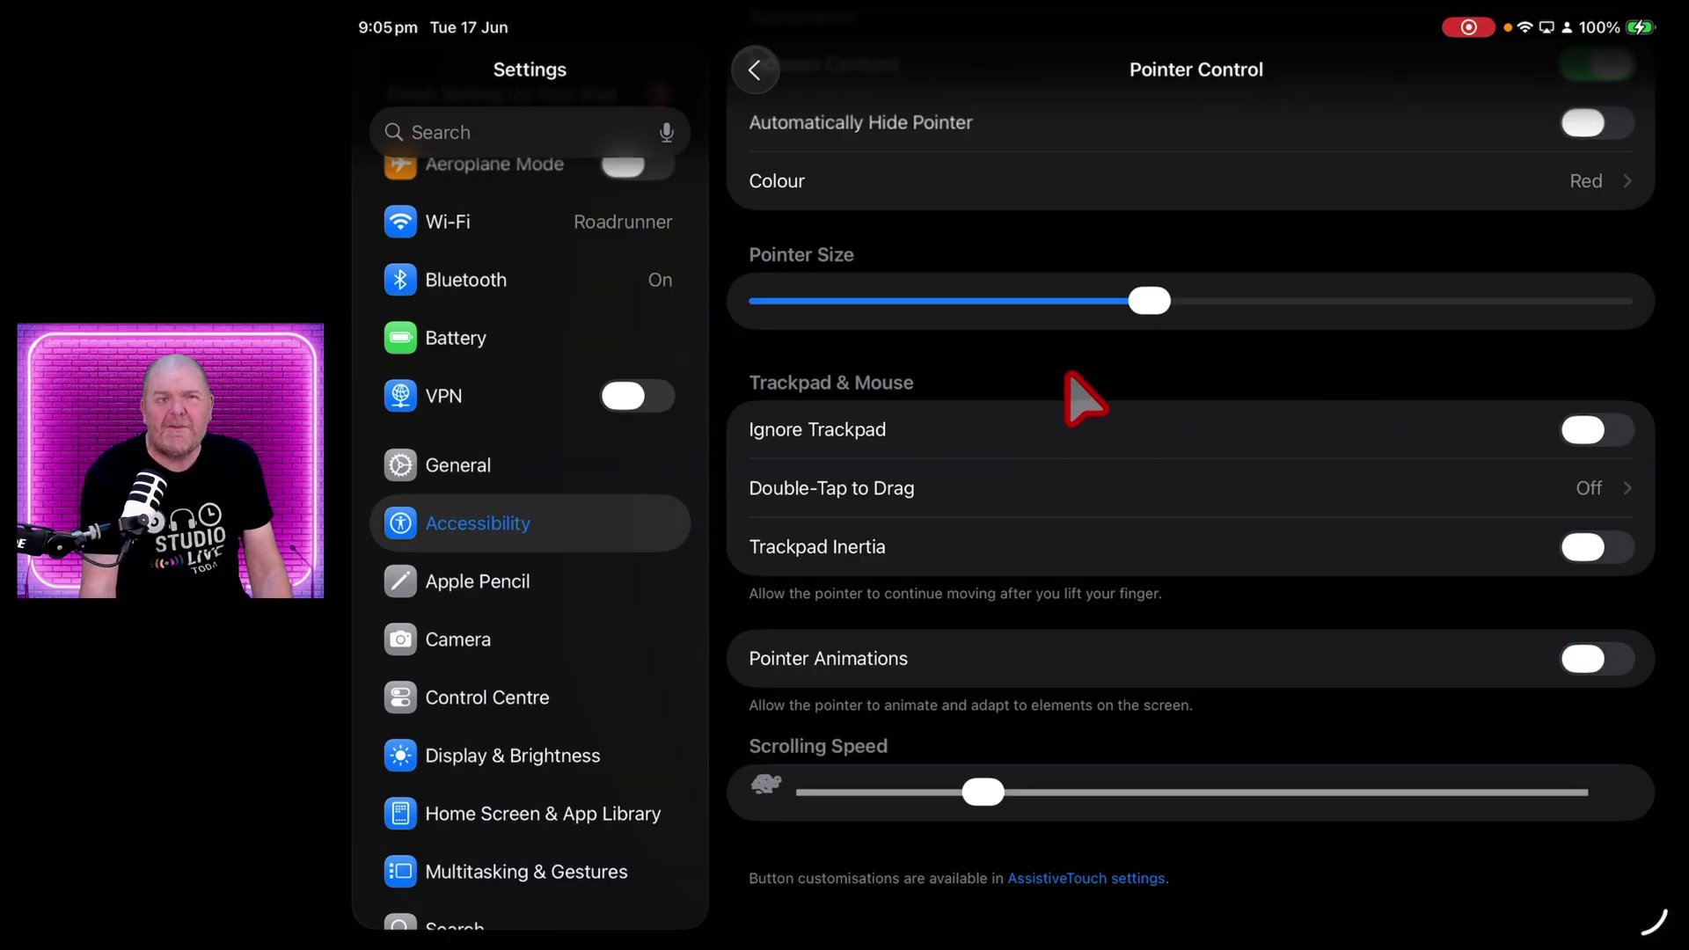
# Nudge Scrolling Speed up to about a third from slow and return to the page top
pyautogui.moveTo(980, 792); pyautogui.dragTo(1038, 778)
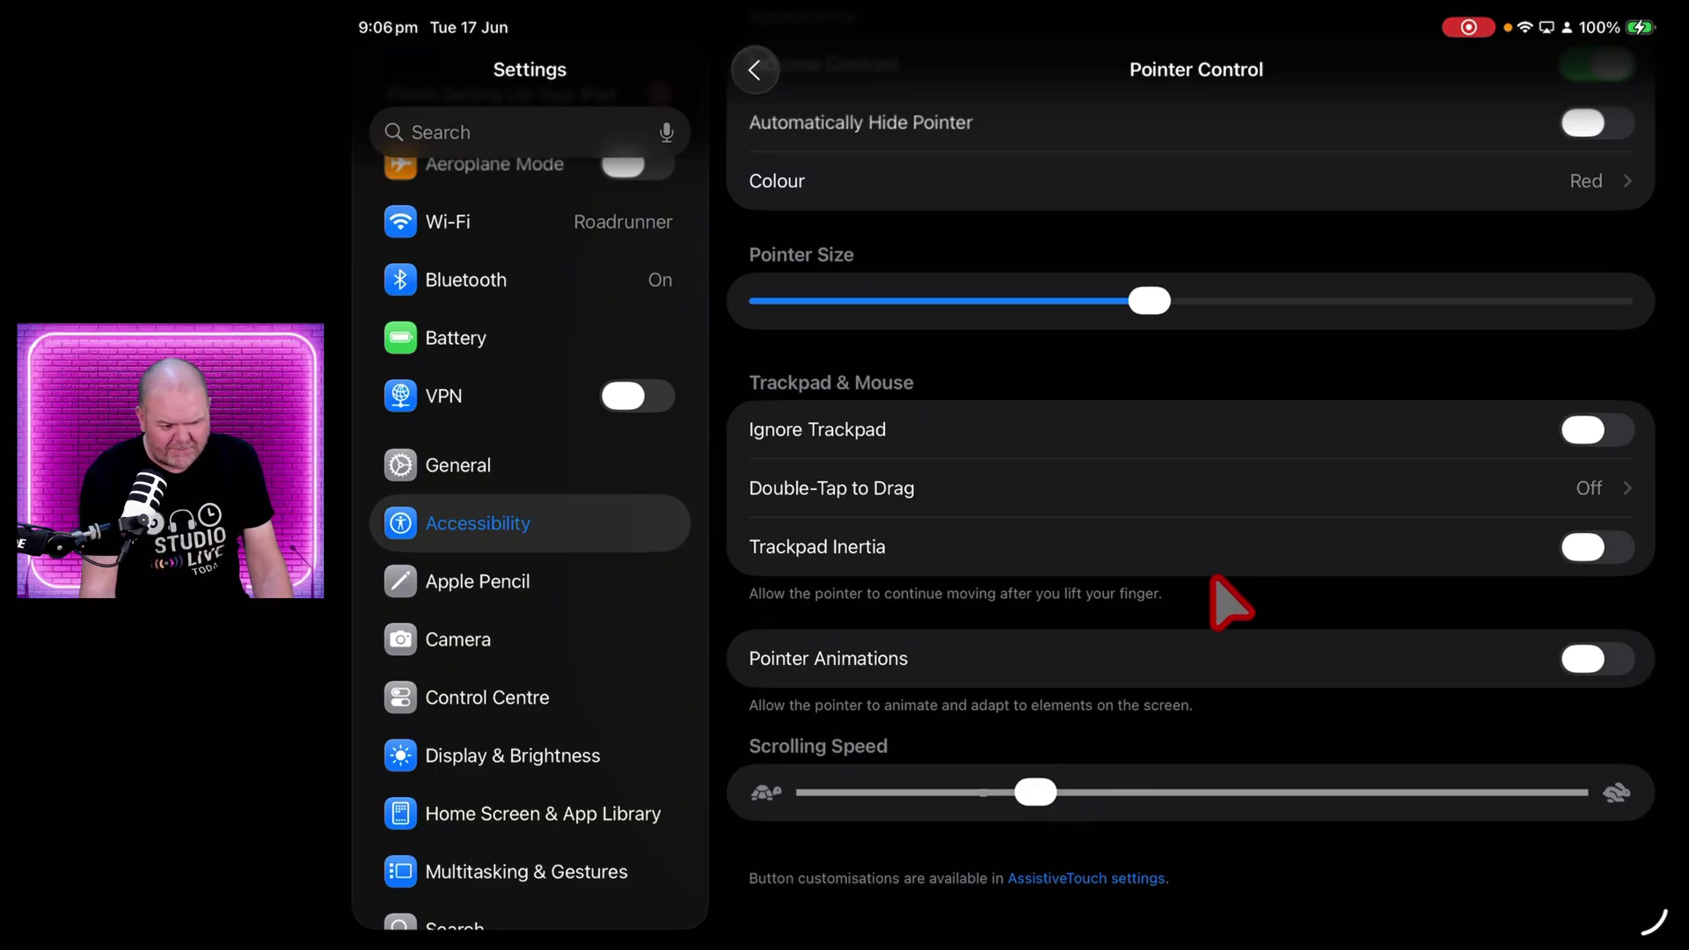
pyautogui.scroll(3, 1223, 589)
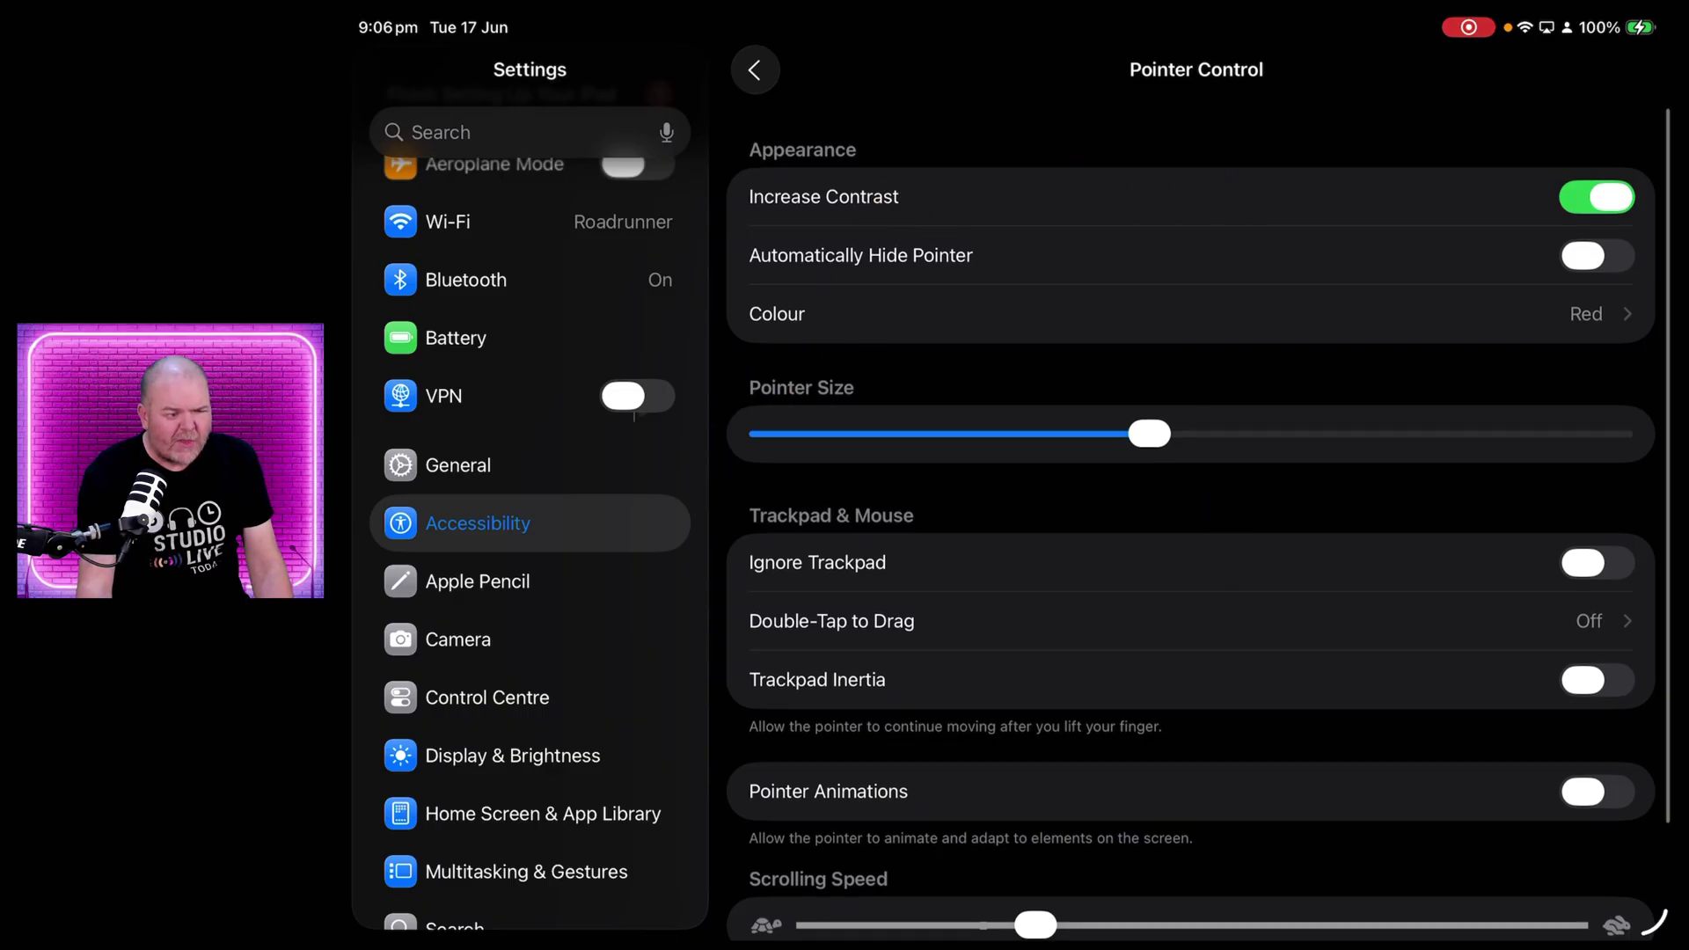
pyautogui.scroll(5, 567, 450)
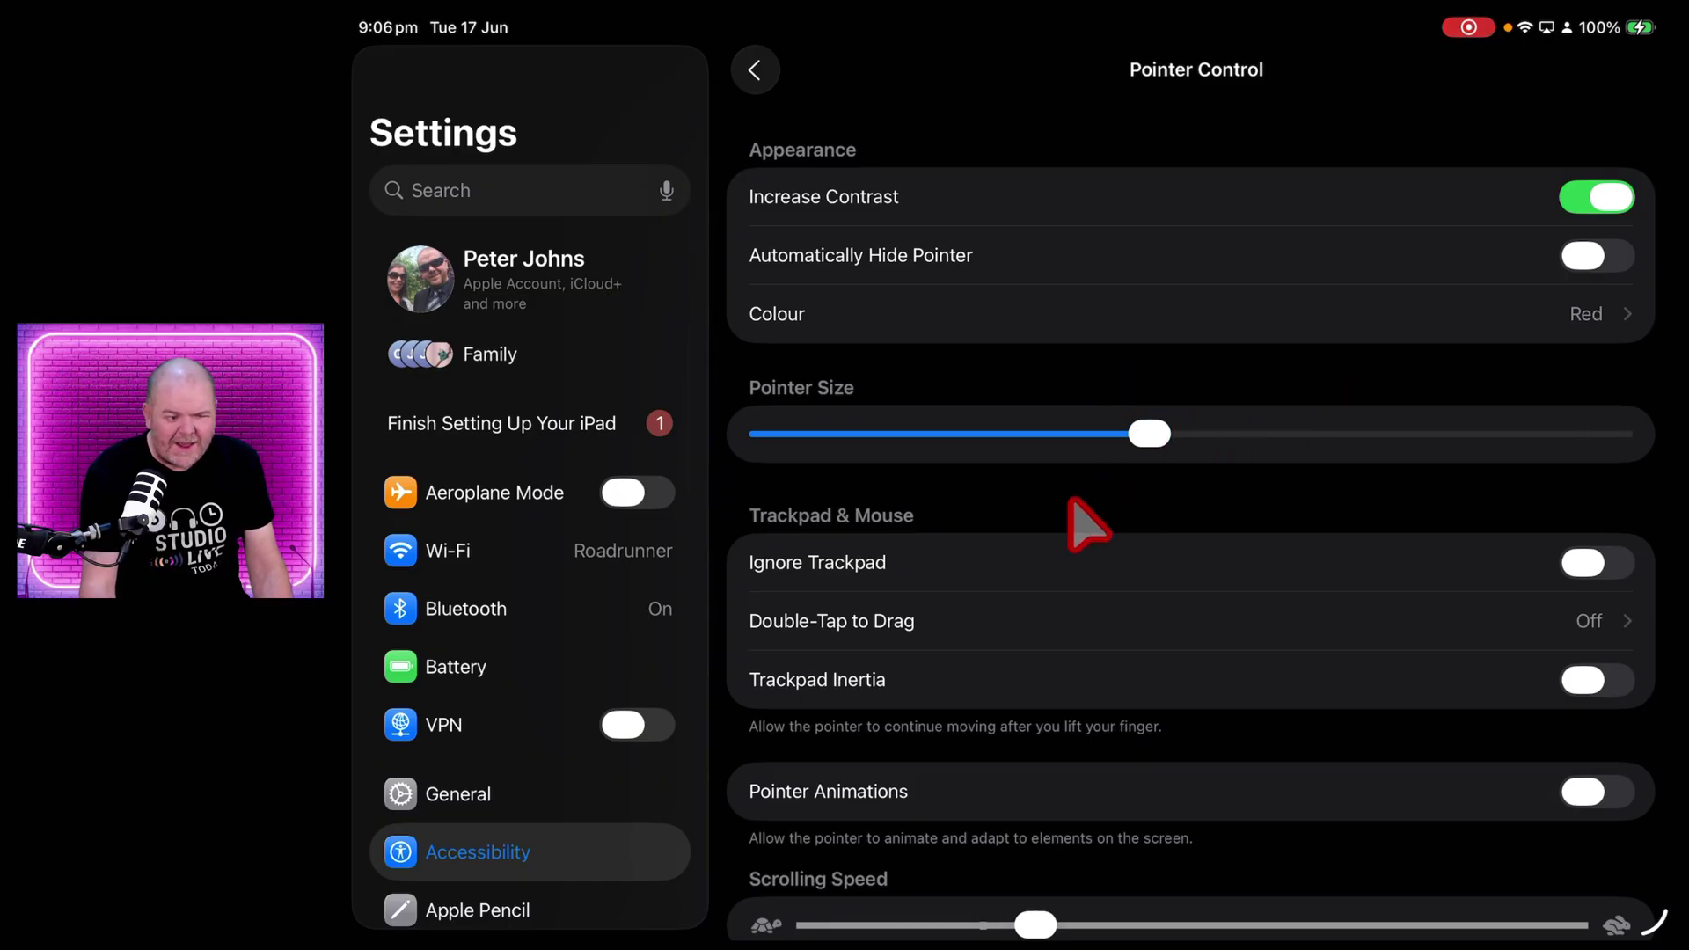
# Switch to GarageBand and select several Infinity, Hip Hop Sub Bass and top-track regions
pyautogui.press('super+h')
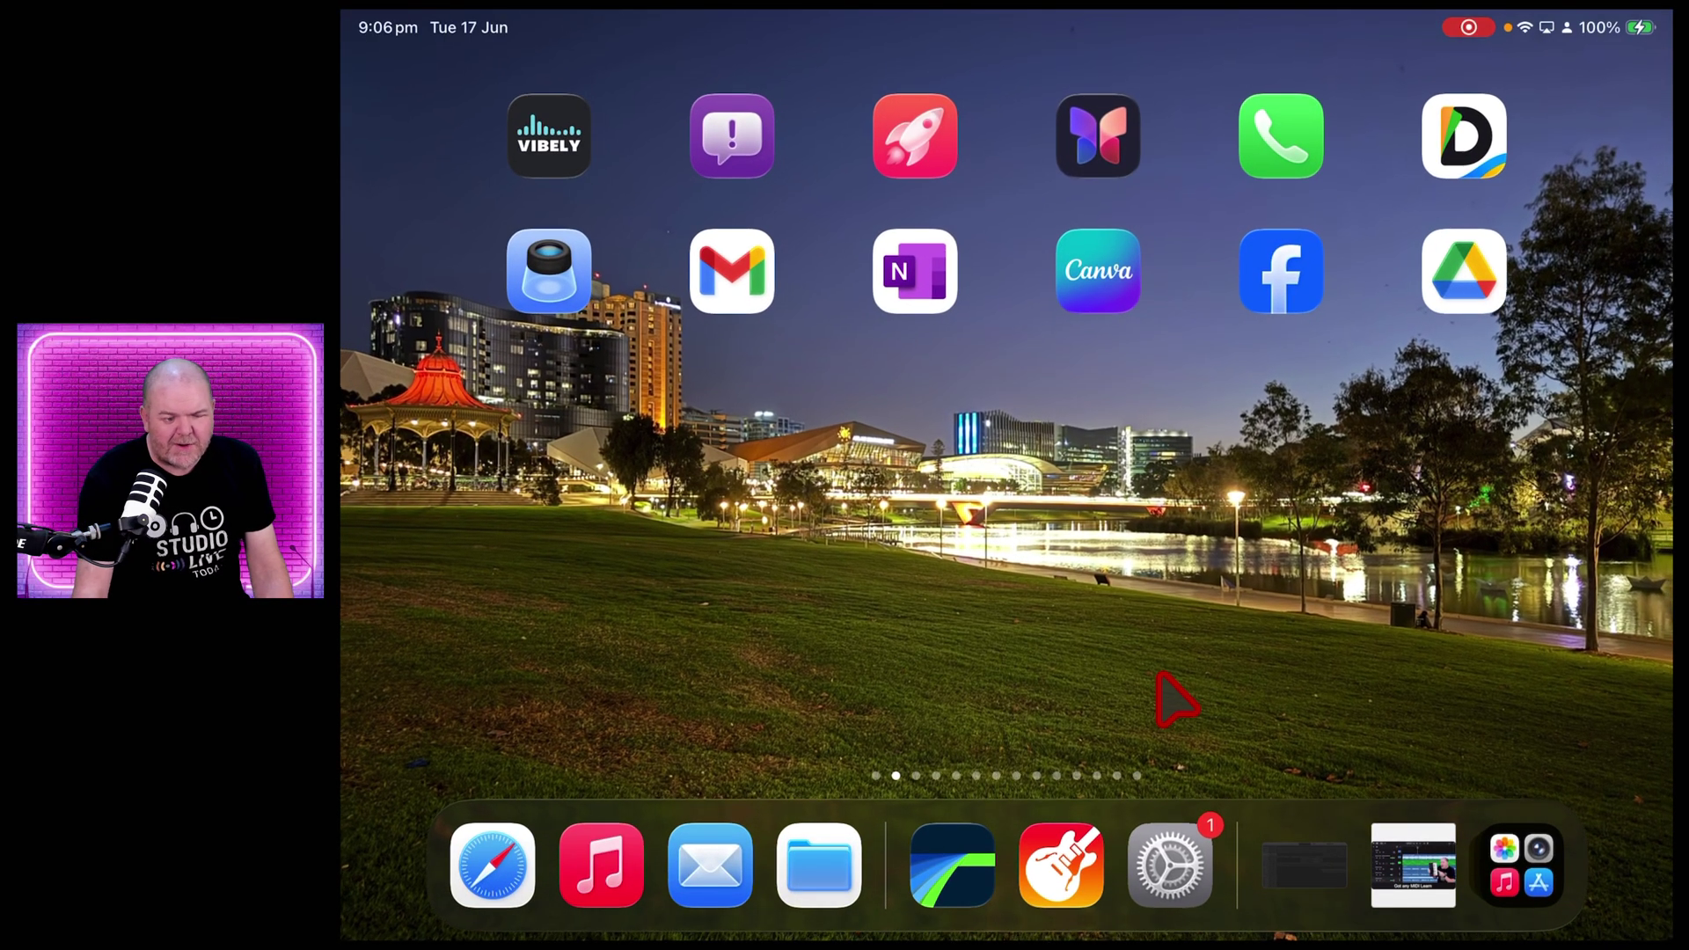
pyautogui.click(1066, 873)
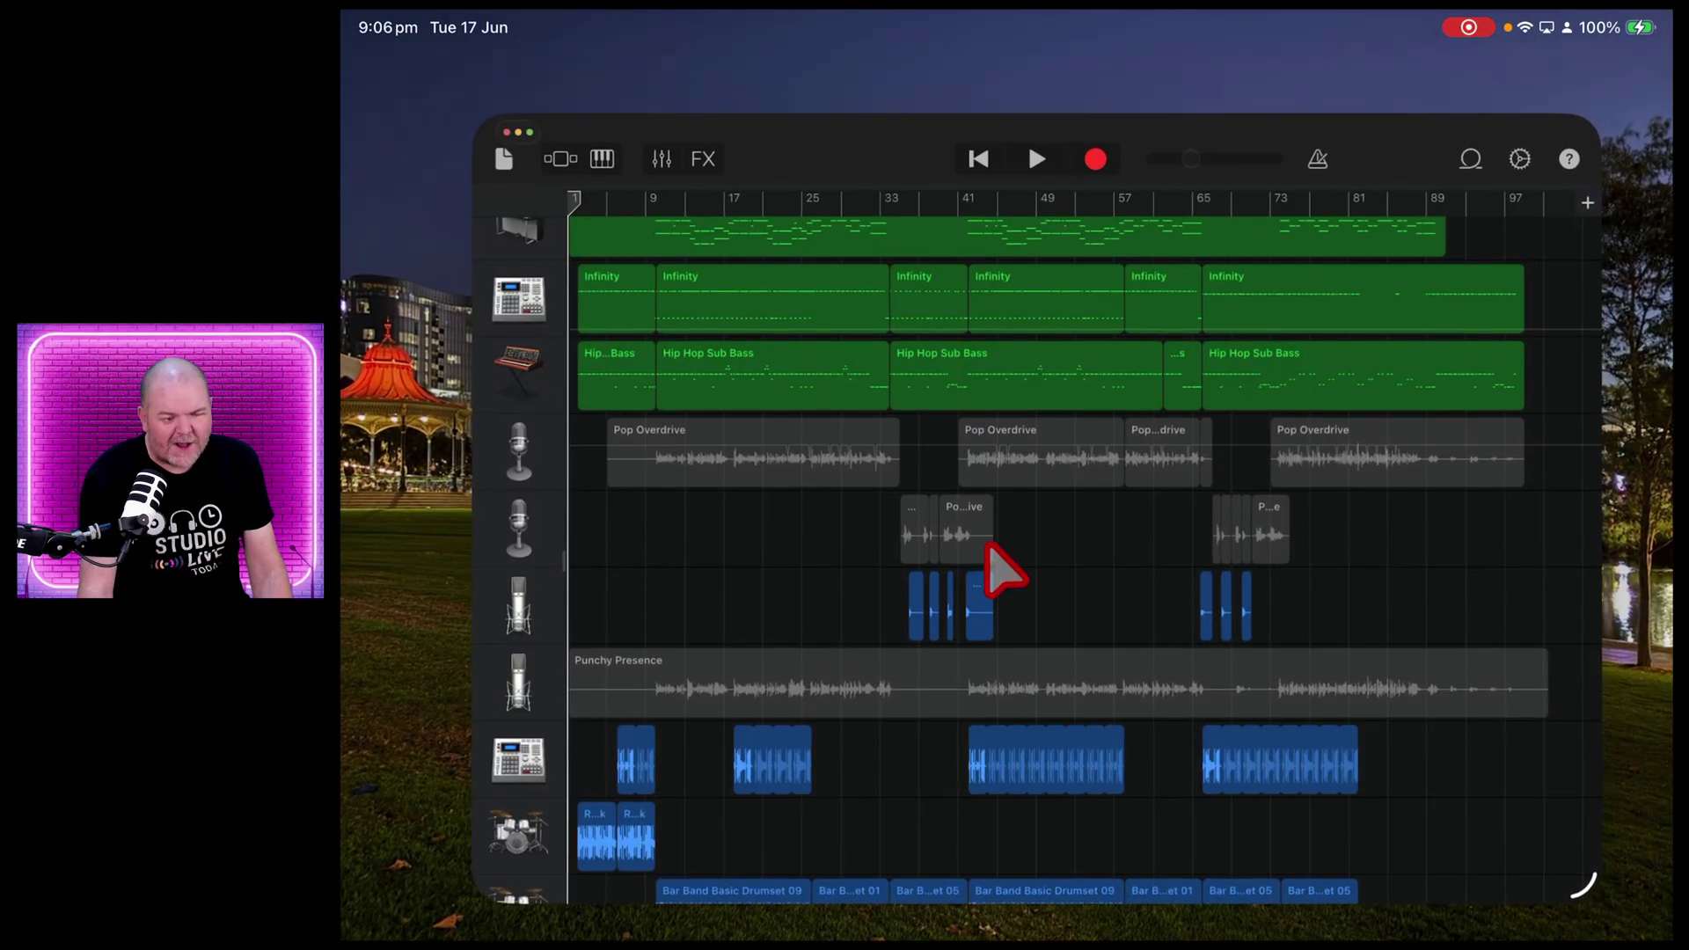
pyautogui.click(1008, 371)
pyautogui.click(1335, 299)
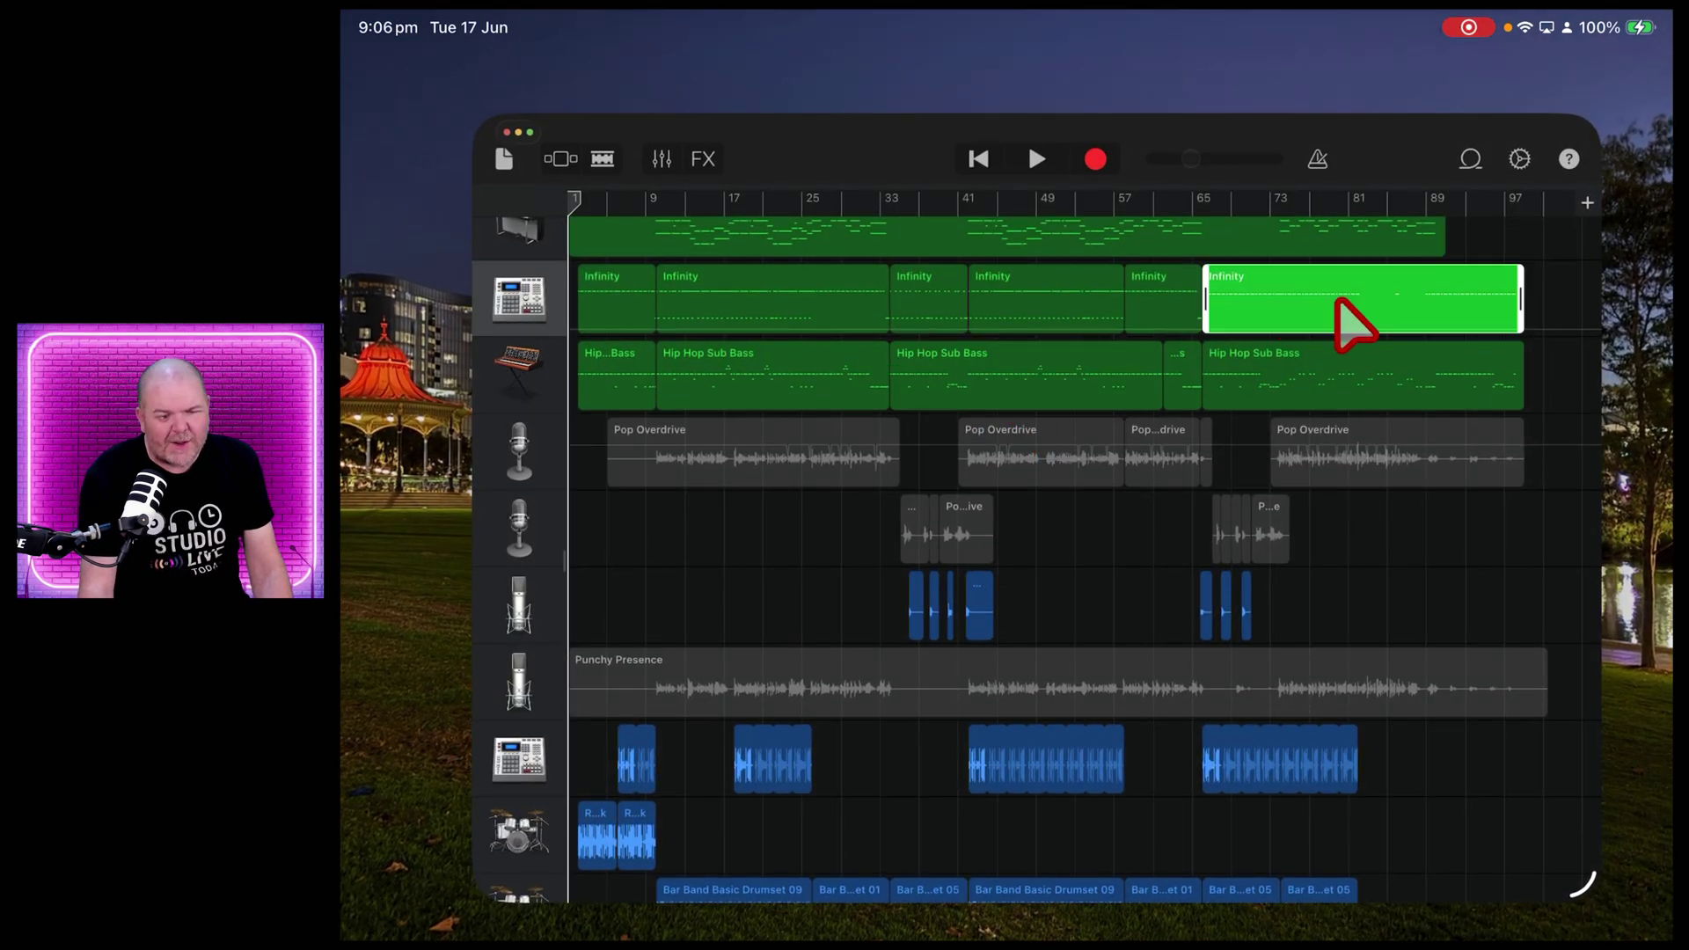
pyautogui.click(703, 310)
pyautogui.click(783, 378)
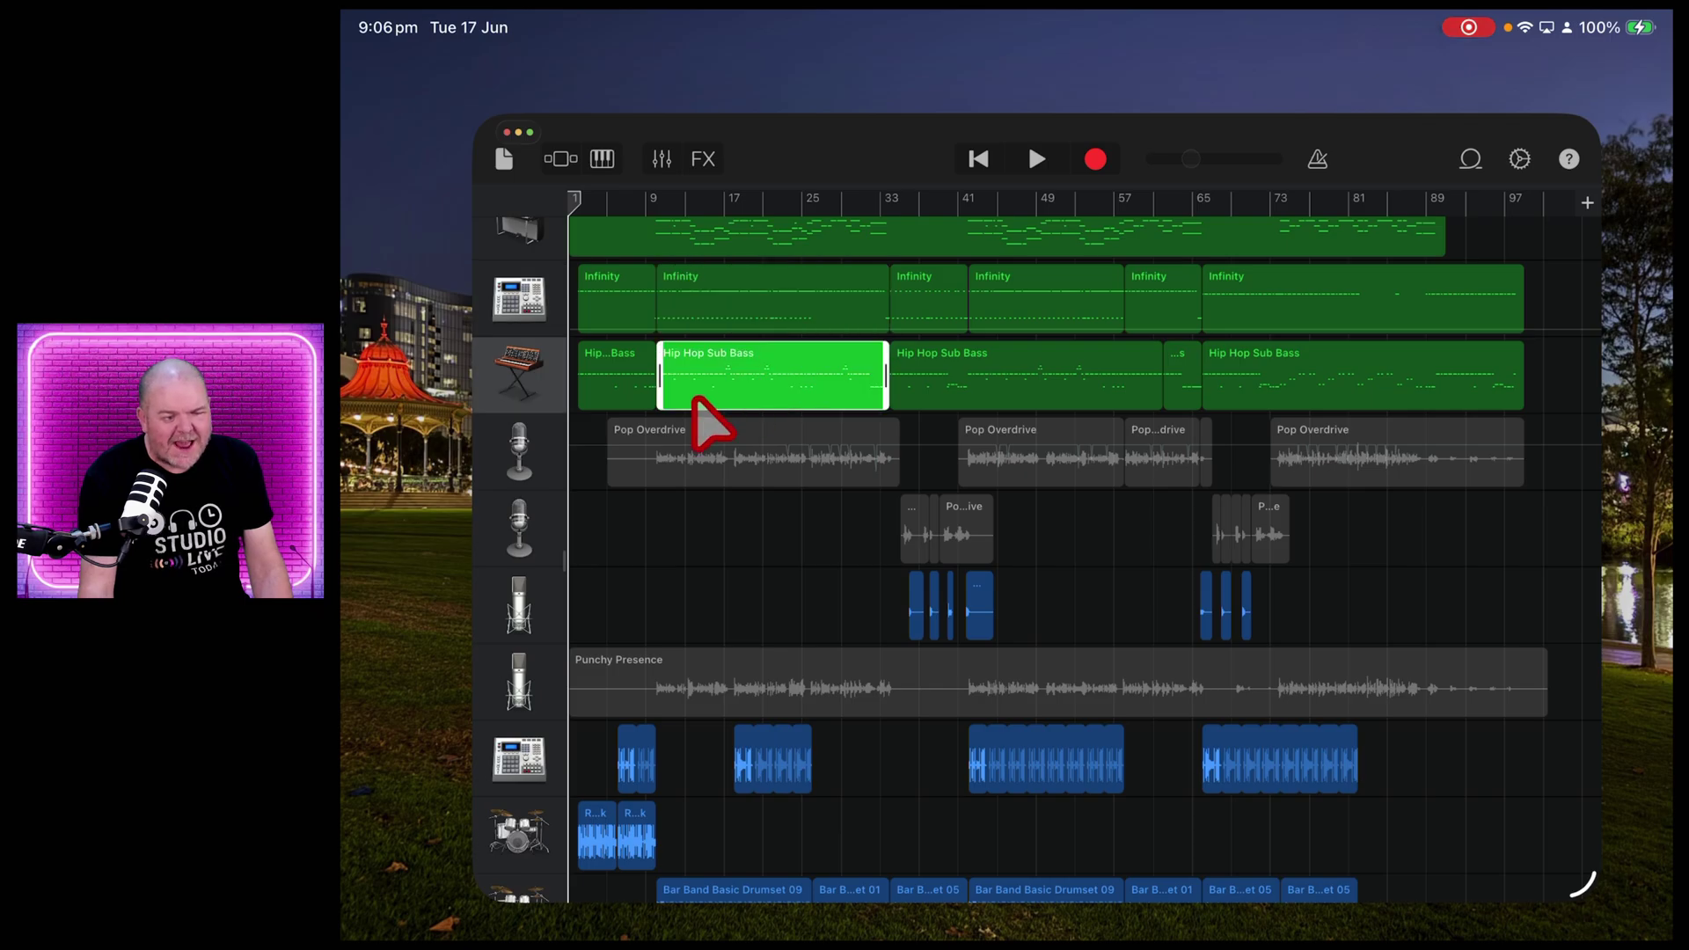
pyautogui.click(719, 251)
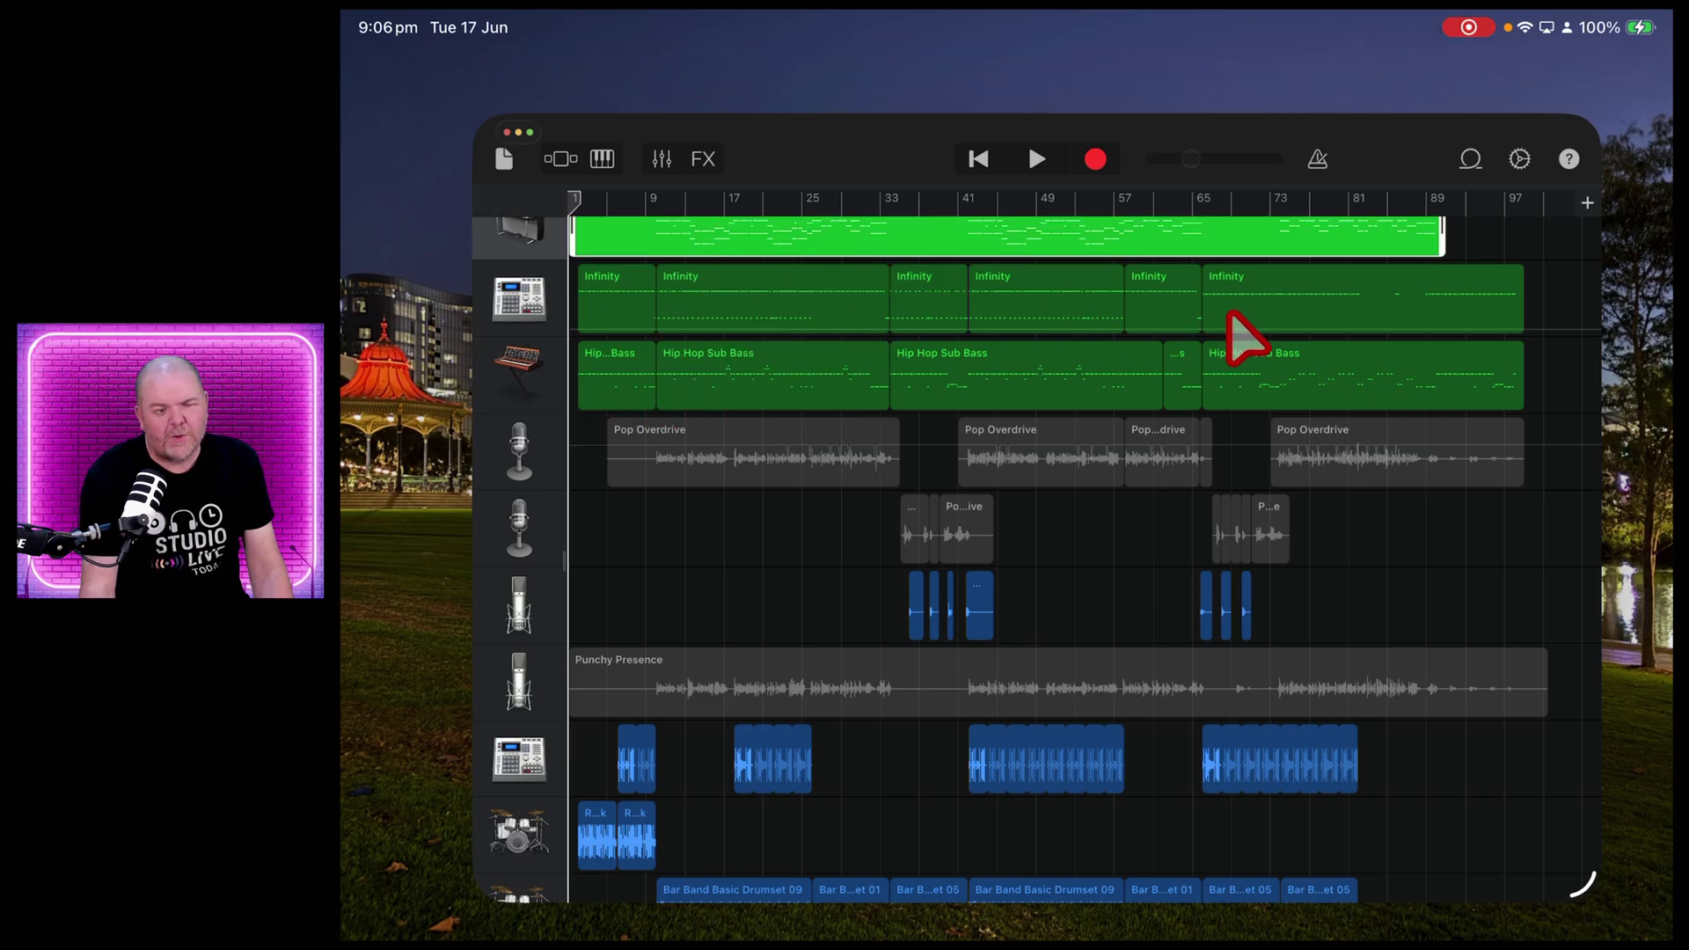
pyautogui.click(1324, 324)
# Scroll through the multitrack arrangement down to the last tracks
pyautogui.scroll(5, 1053, 478)
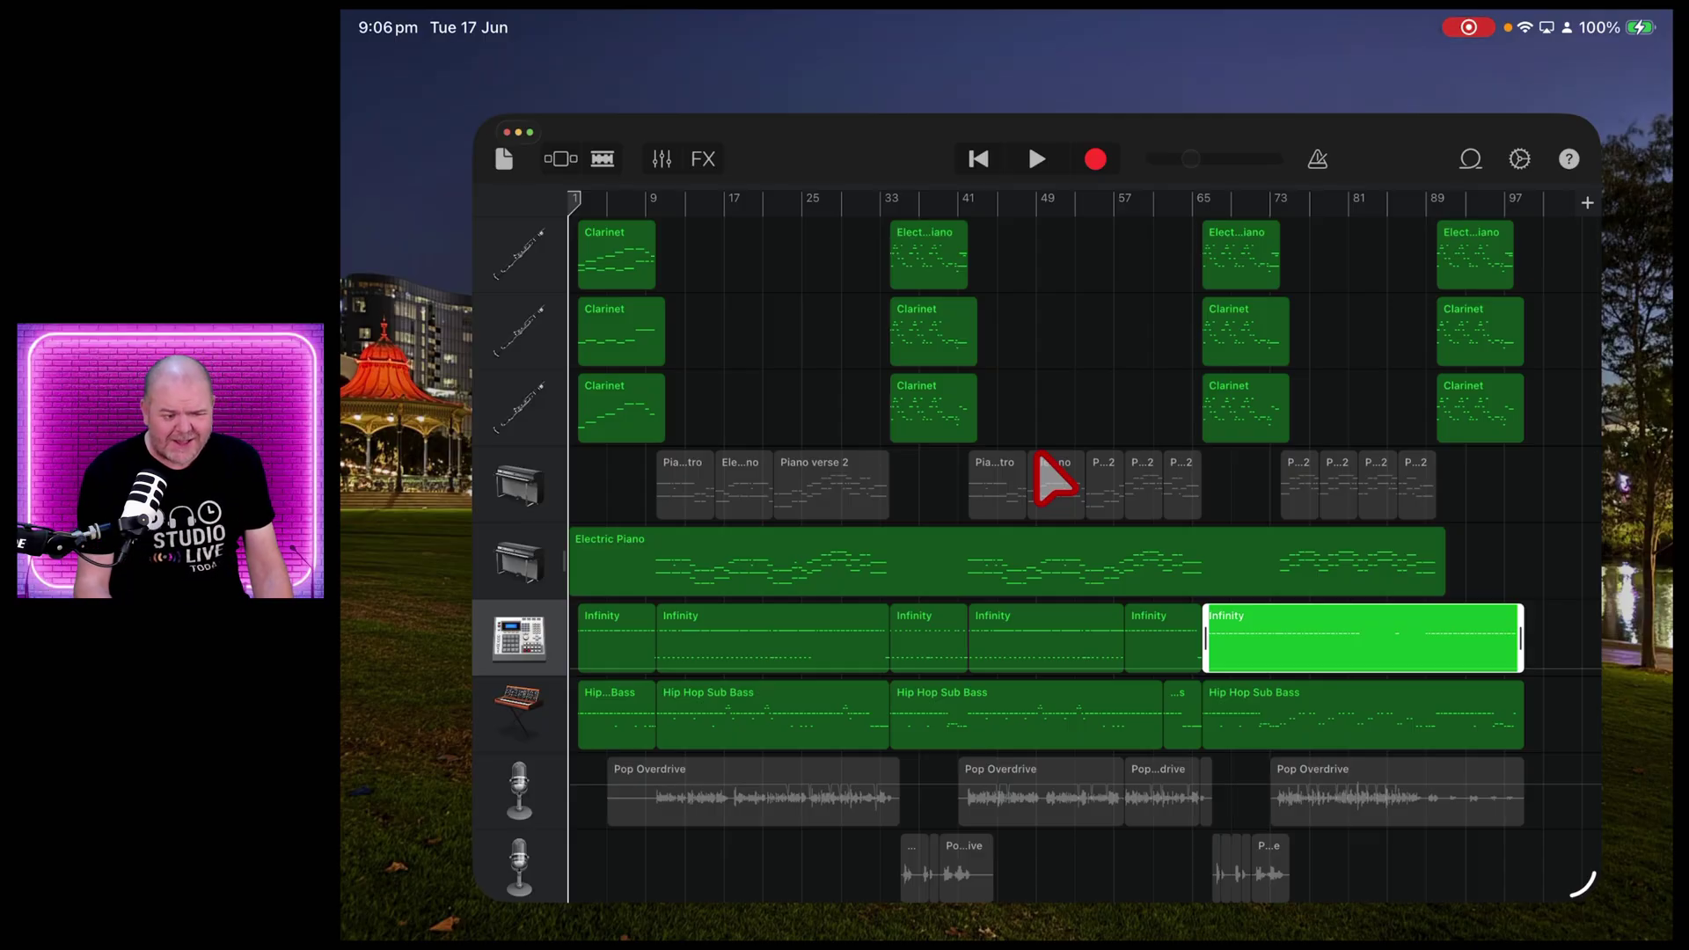
pyautogui.scroll(-10, 1095, 352)
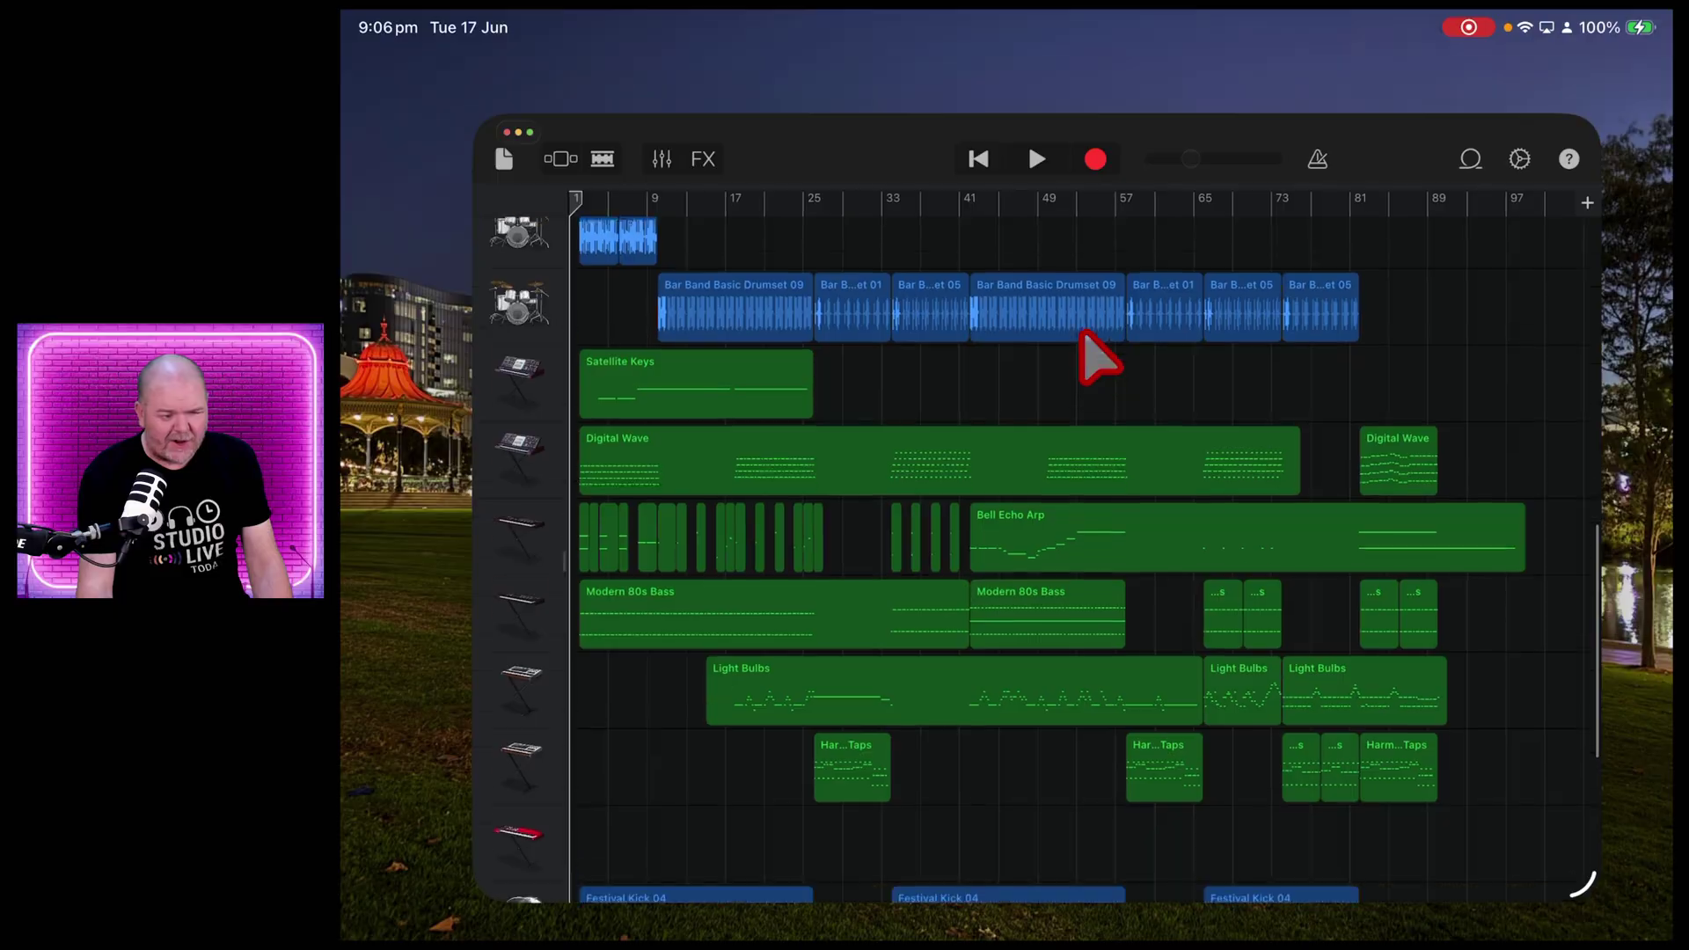
pyautogui.scroll(-2, 1074, 554)
pyautogui.scroll(-5, 1074, 555)
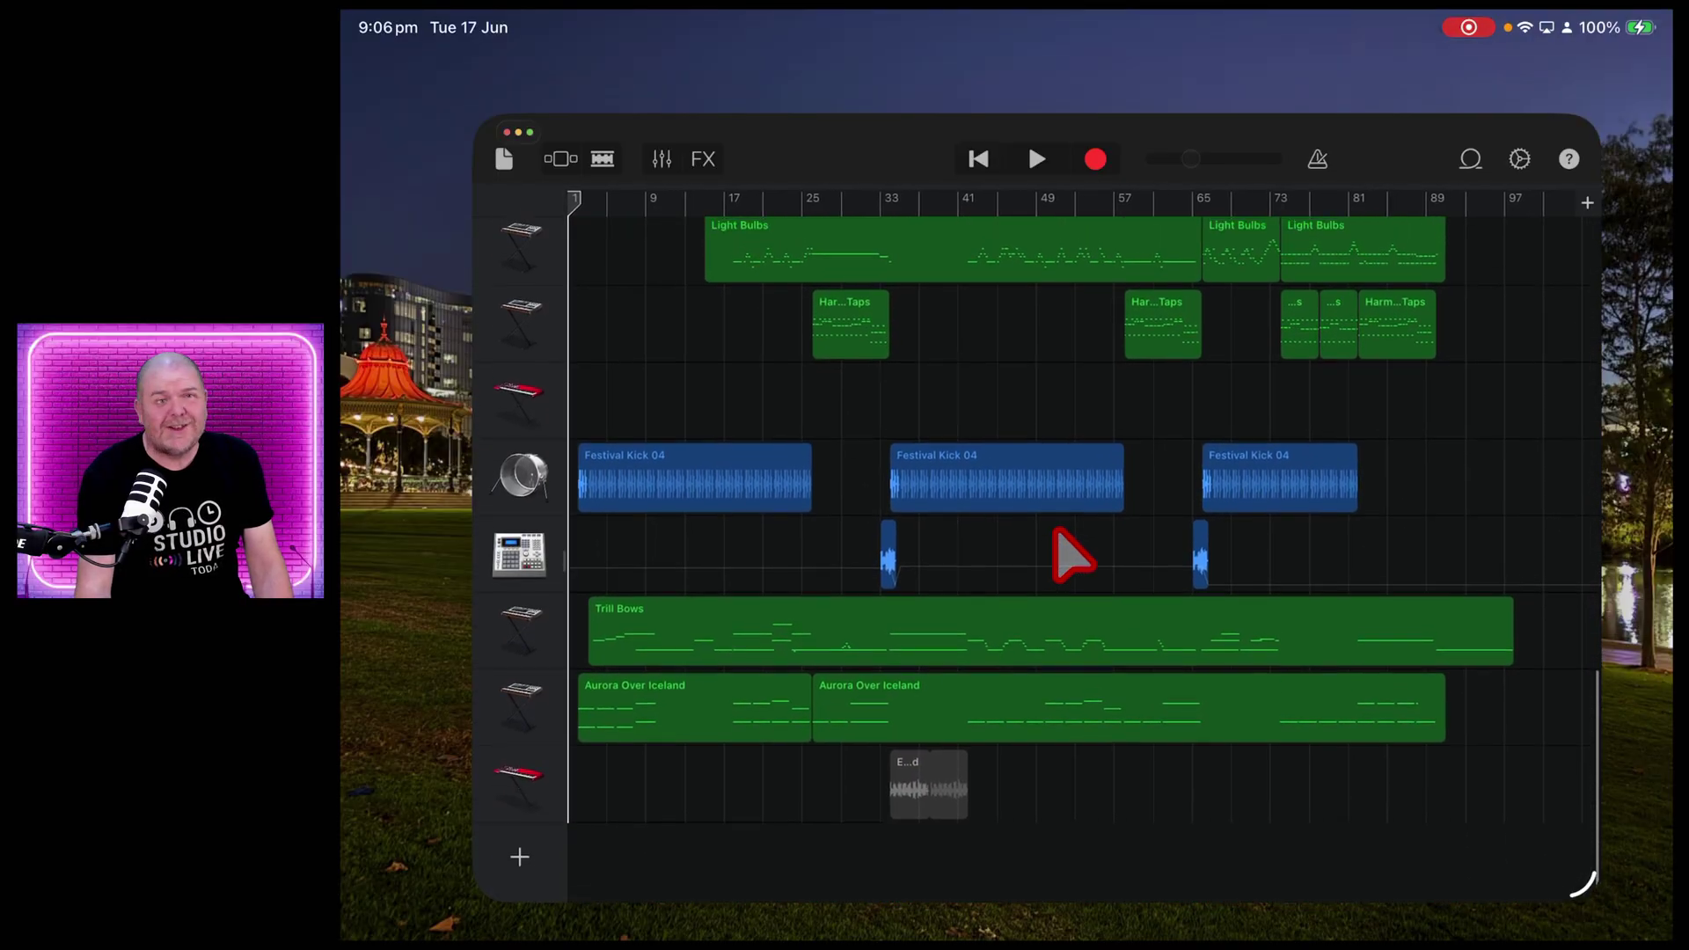
pyautogui.scroll(-2, 1071, 554)
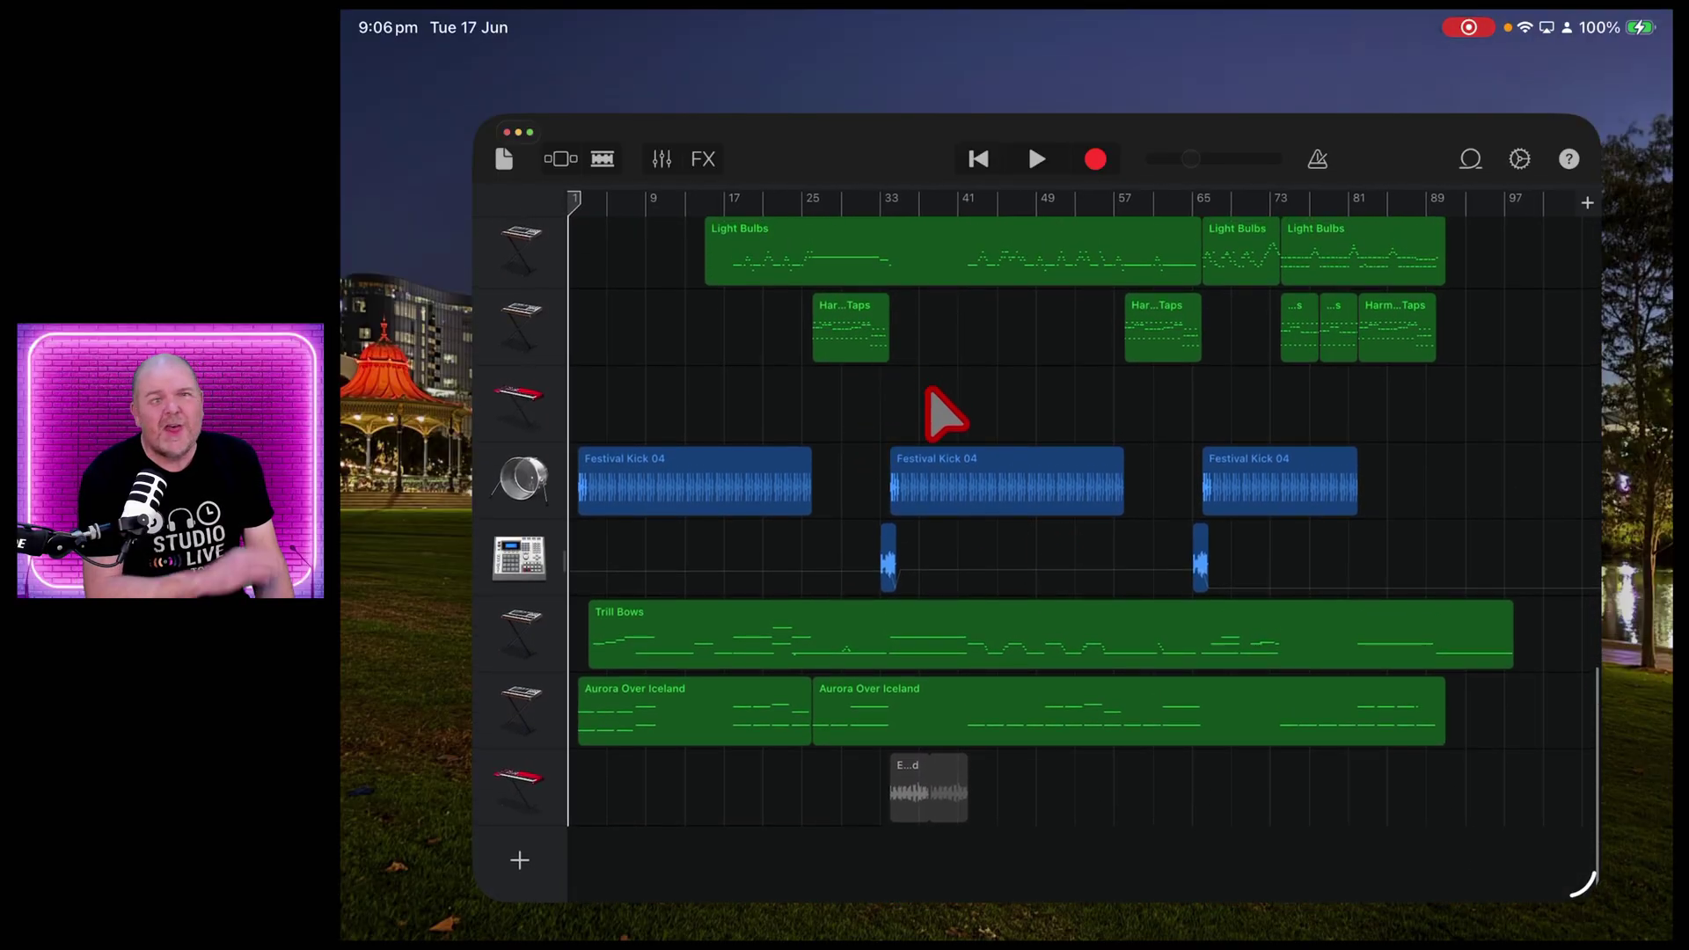